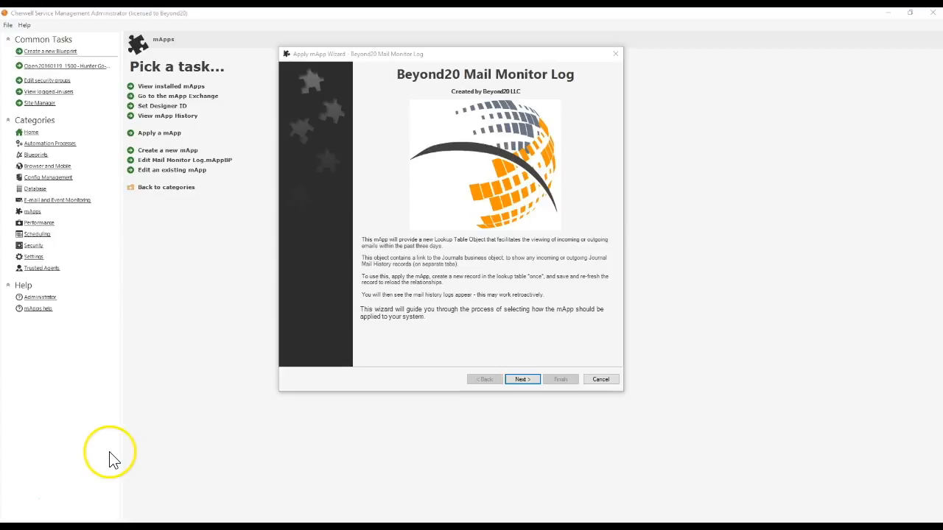
Step: In the Beyond20 Mail Monitor Log apply wizard, accept the licence terms and keep the 'Make reasonable decisions, but ask me if unsure' merge level
{"action": "left_click", "coordinate": [352, 217]}
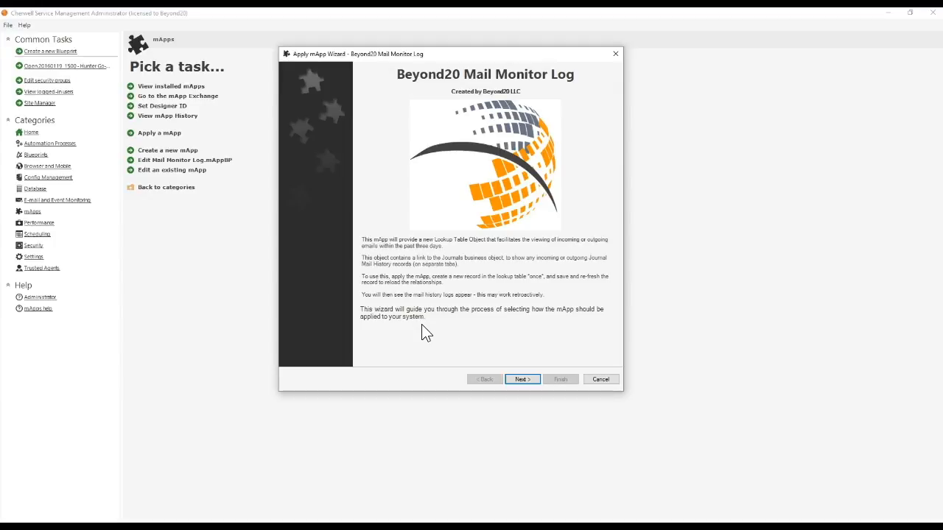
{"action": "left_click", "coordinate": [525, 380]}
{"action": "left_click", "coordinate": [330, 348]}
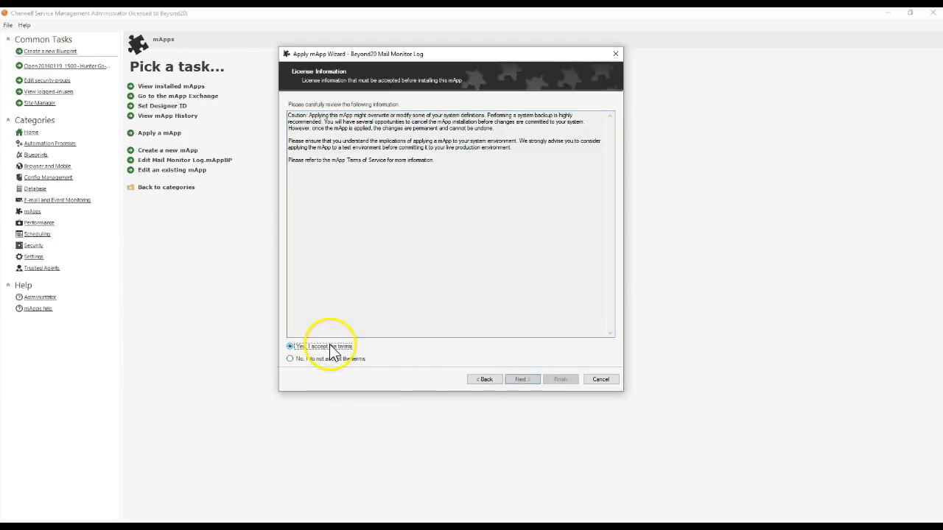
{"action": "left_click", "coordinate": [523, 381]}
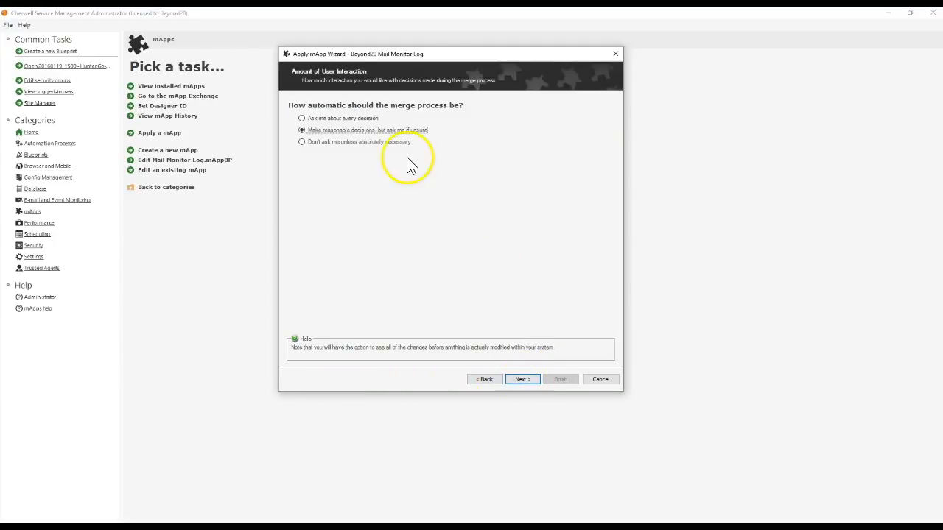
{"action": "left_click", "coordinate": [521, 380]}
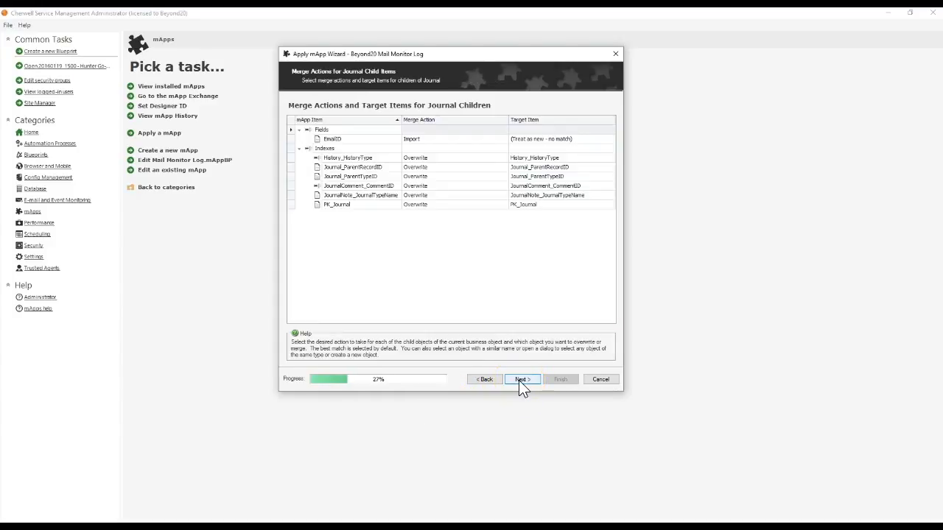
Step: Review the merge actions and target items for the Journal child fields and indexes, then continue
{"action": "left_click", "coordinate": [328, 140]}
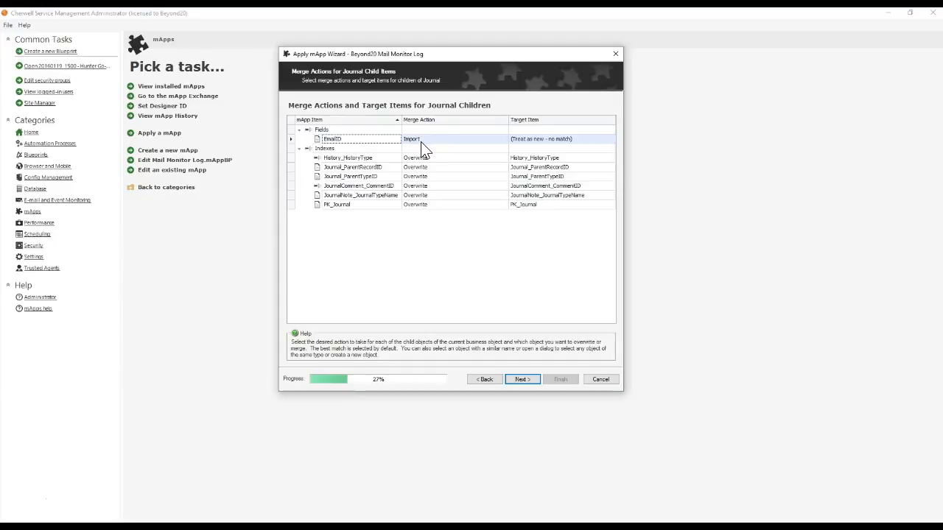
{"action": "left_click", "coordinate": [355, 158]}
{"action": "left_click", "coordinate": [355, 168]}
{"action": "left_click", "coordinate": [354, 177]}
{"action": "left_click", "coordinate": [355, 187]}
{"action": "left_click", "coordinate": [354, 195]}
{"action": "left_click", "coordinate": [354, 204]}
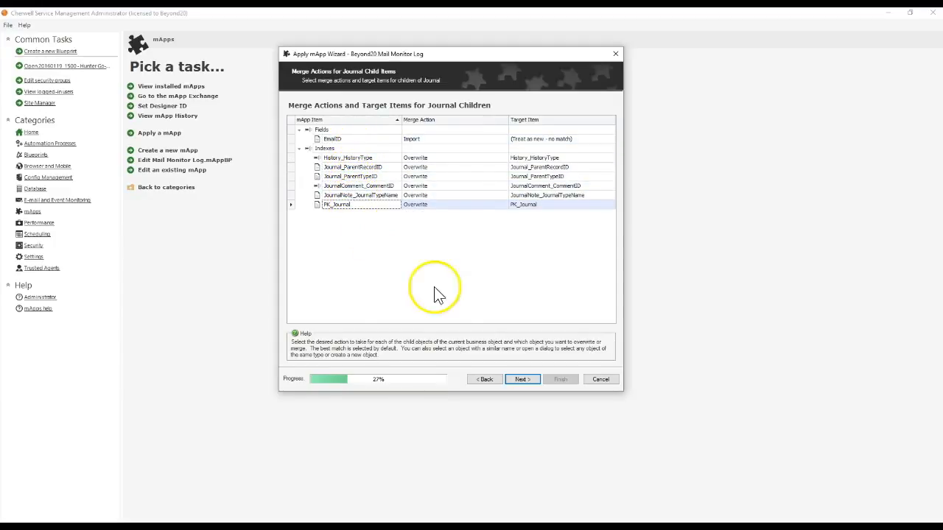
{"action": "left_click", "coordinate": [299, 149]}
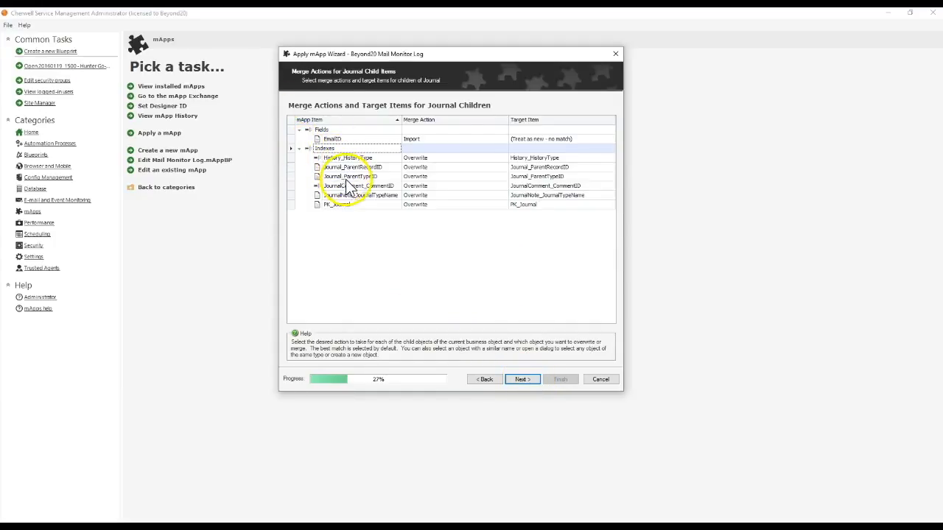
{"action": "left_click", "coordinate": [522, 382]}
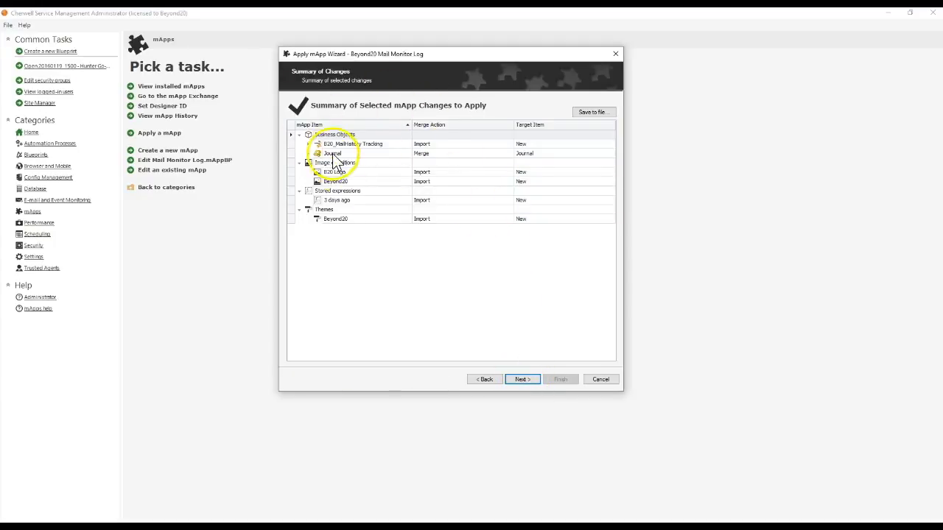
Step: Examine the summary of selected mApp changes by expanding and collapsing the business objects, images, expressions and themes groups
{"action": "left_click", "coordinate": [294, 163]}
{"action": "left_click", "coordinate": [331, 176]}
{"action": "left_click", "coordinate": [329, 182]}
{"action": "left_click", "coordinate": [300, 163]}
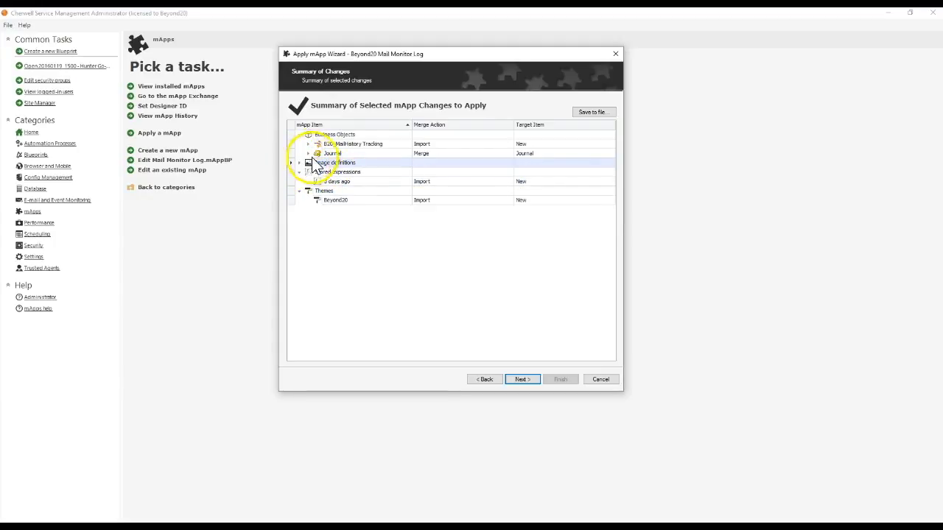
{"action": "left_click", "coordinate": [329, 145]}
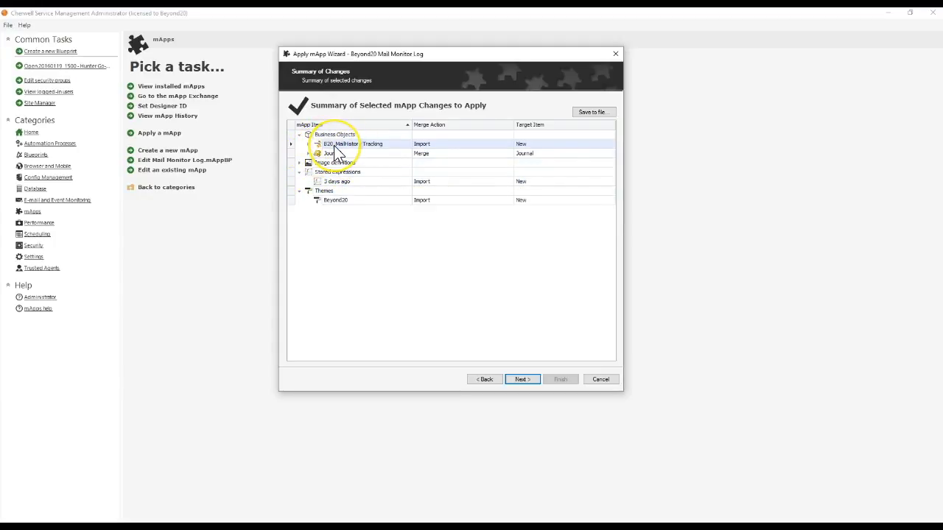
{"action": "left_click", "coordinate": [299, 191]}
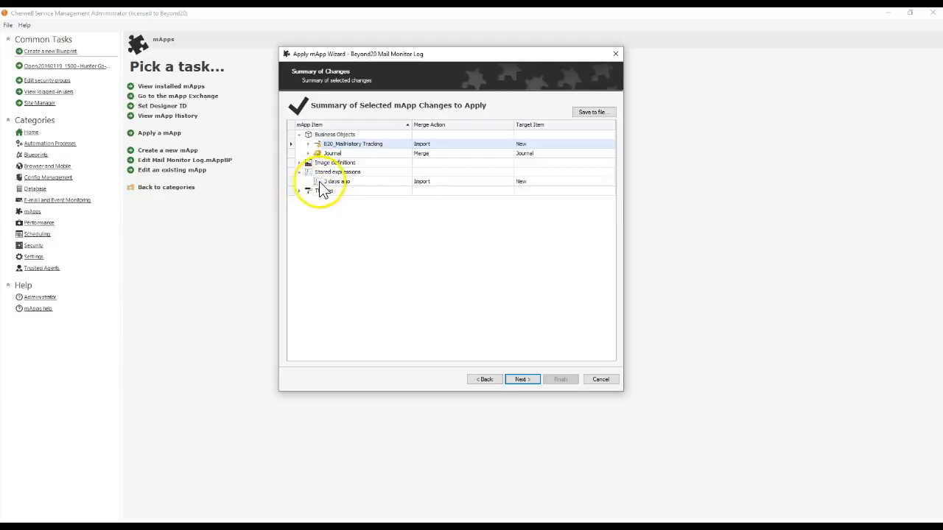
{"action": "left_click", "coordinate": [328, 182]}
{"action": "double_click", "coordinate": [318, 156]}
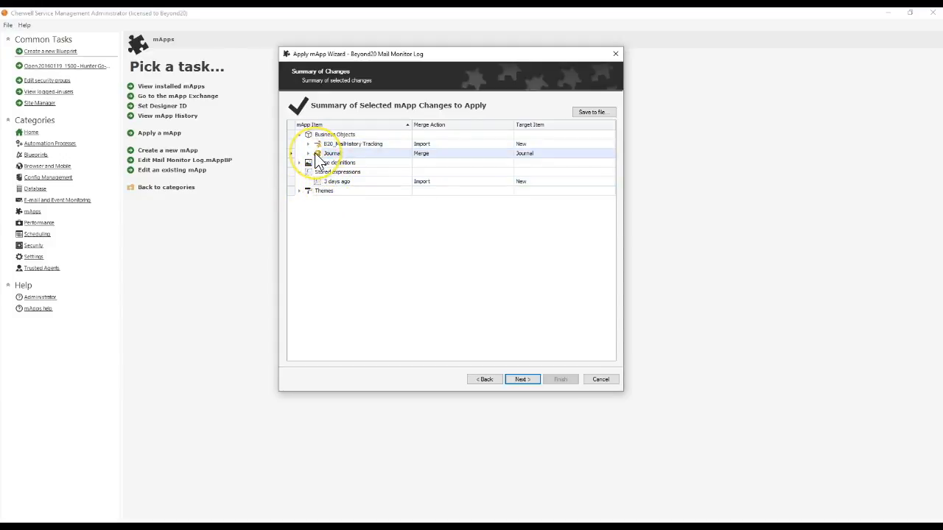
{"action": "left_click", "coordinate": [318, 163]}
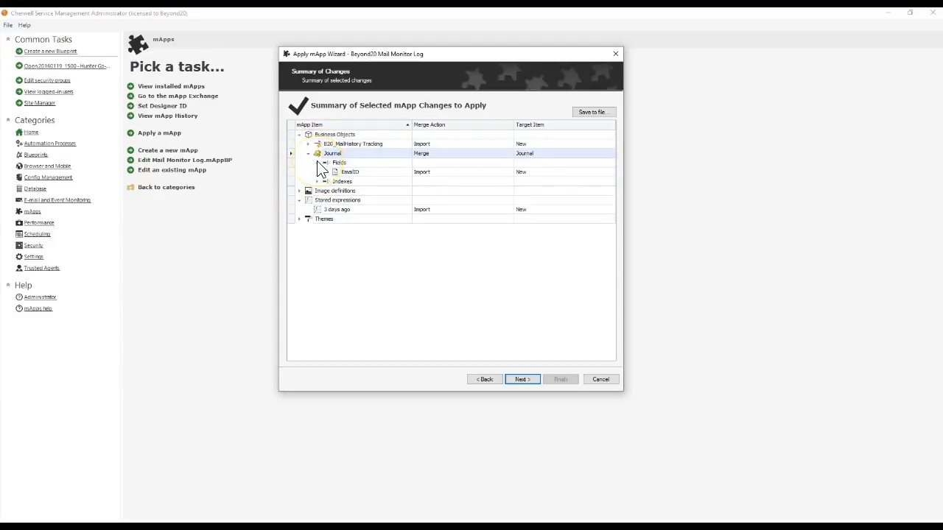
{"action": "left_click", "coordinate": [317, 162]}
{"action": "left_click", "coordinate": [308, 154]}
{"action": "left_click", "coordinate": [324, 144]}
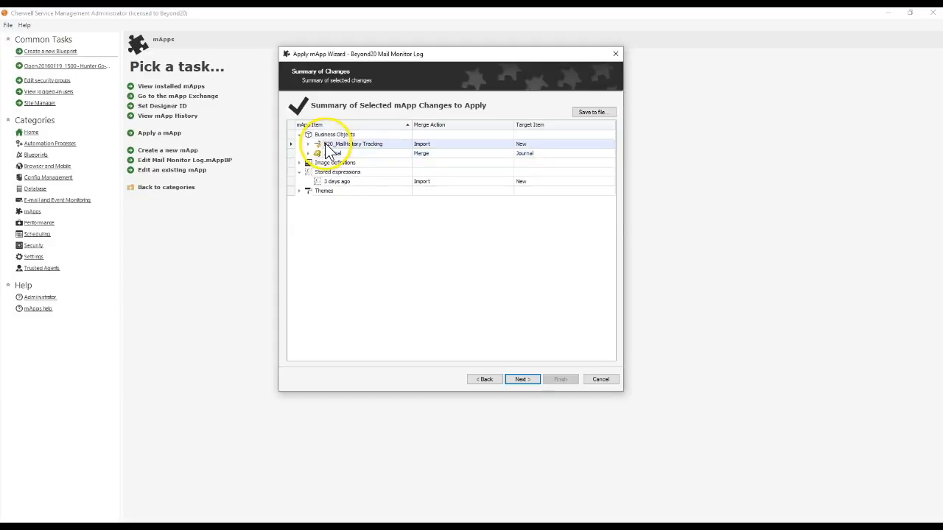
Step: Finish the wizard, choosing to open a Blueprint to preview the changes
{"action": "left_click", "coordinate": [518, 379]}
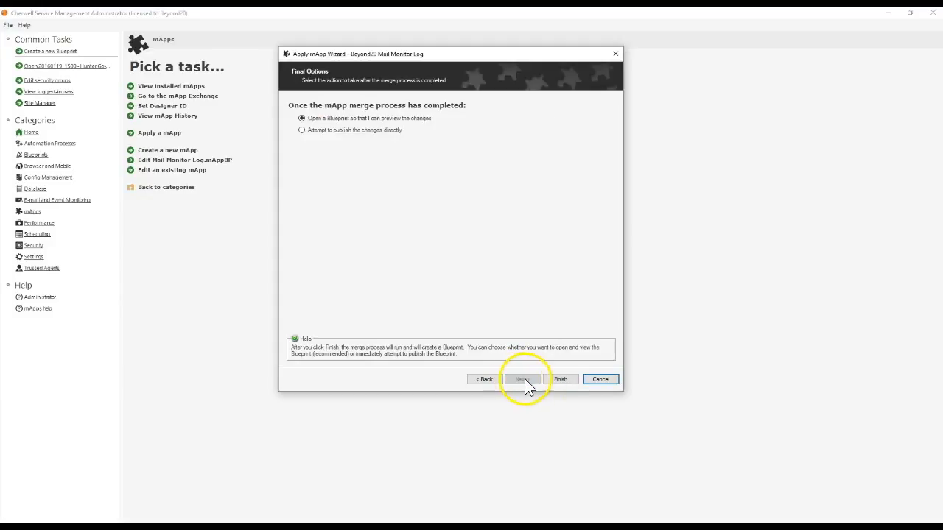
{"action": "left_click", "coordinate": [561, 380]}
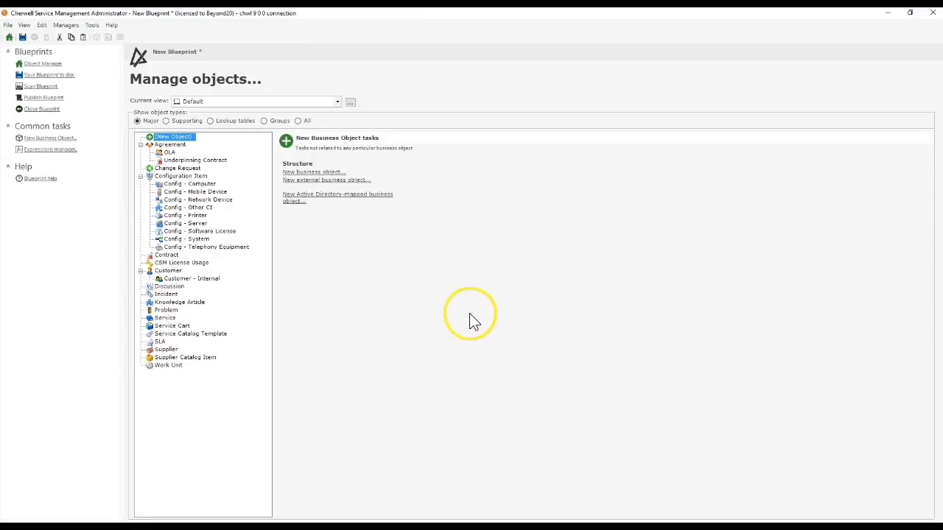
{"action": "left_click", "coordinate": [59, 99]}
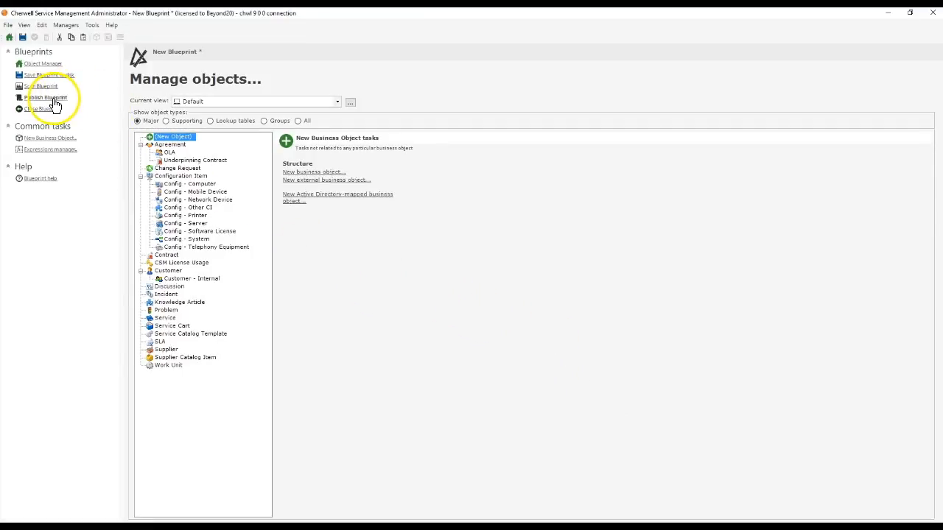
{"action": "left_click", "coordinate": [529, 358]}
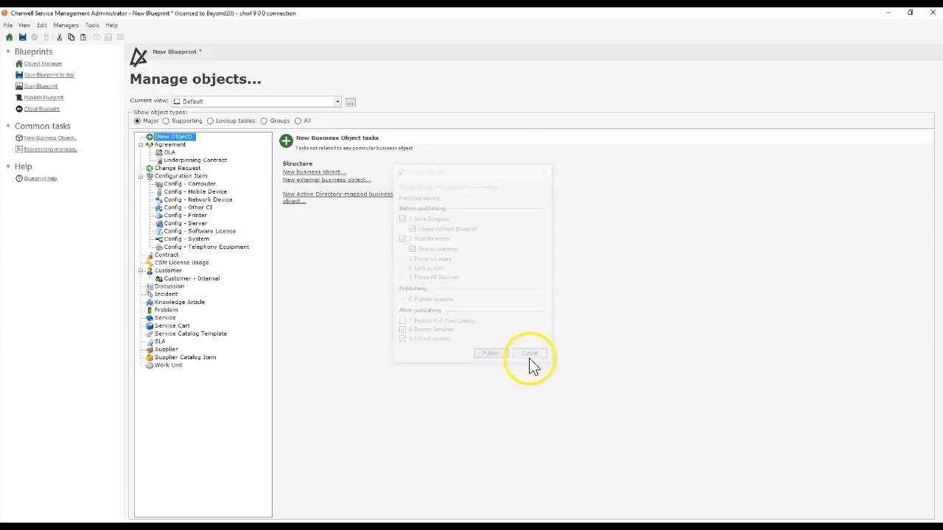
Step: Show lookup tables and open the B20_MailHistory Tracking form to inspect it
{"action": "left_click", "coordinate": [212, 120]}
{"action": "left_click", "coordinate": [173, 152]}
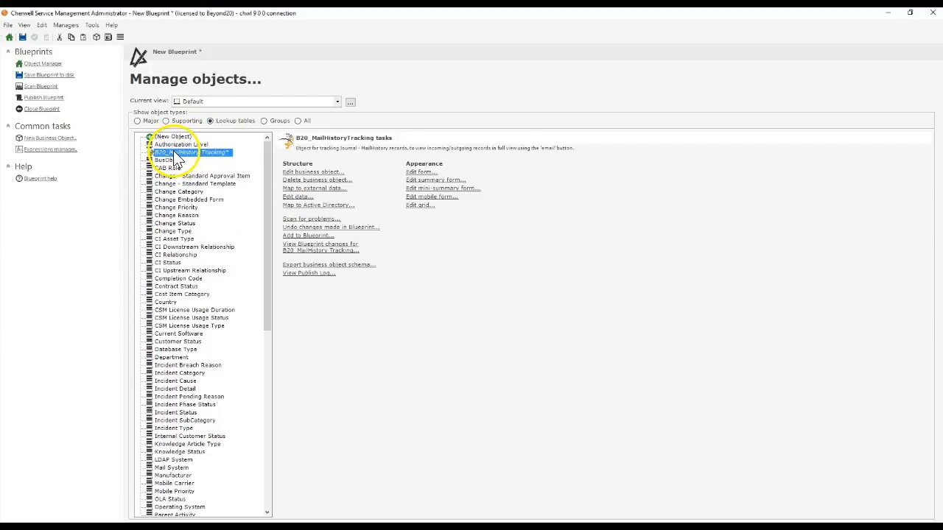
{"action": "left_click", "coordinate": [420, 173]}
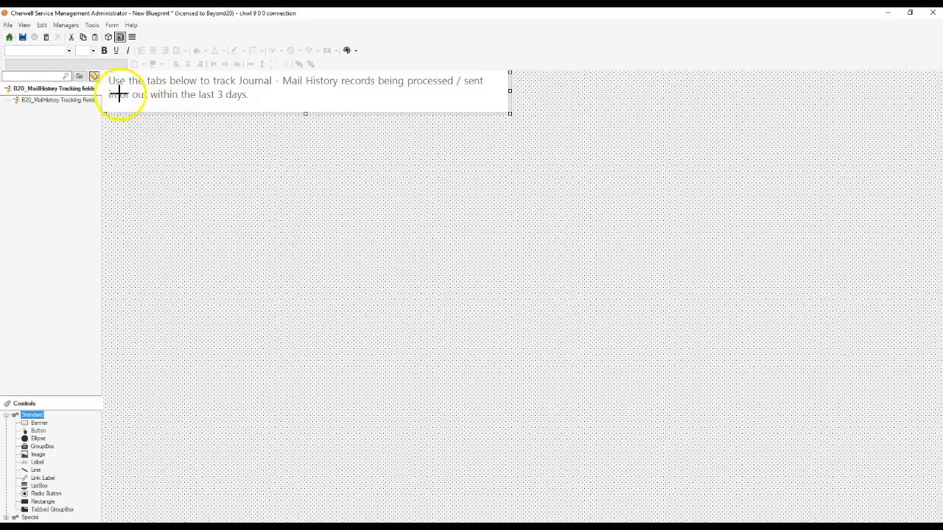
{"action": "left_click", "coordinate": [9, 38]}
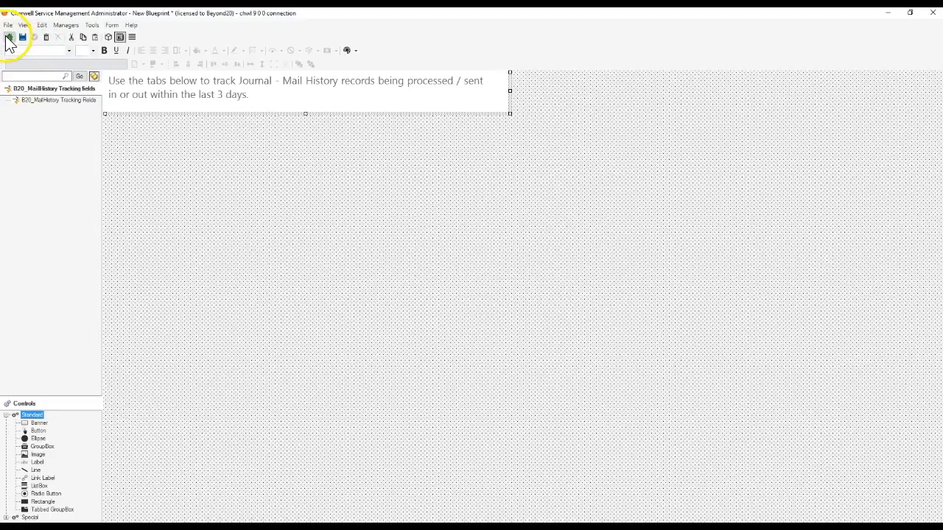
Step: Publish the blueprint without saving it first, accepting the scan warning
{"action": "left_click", "coordinate": [41, 97]}
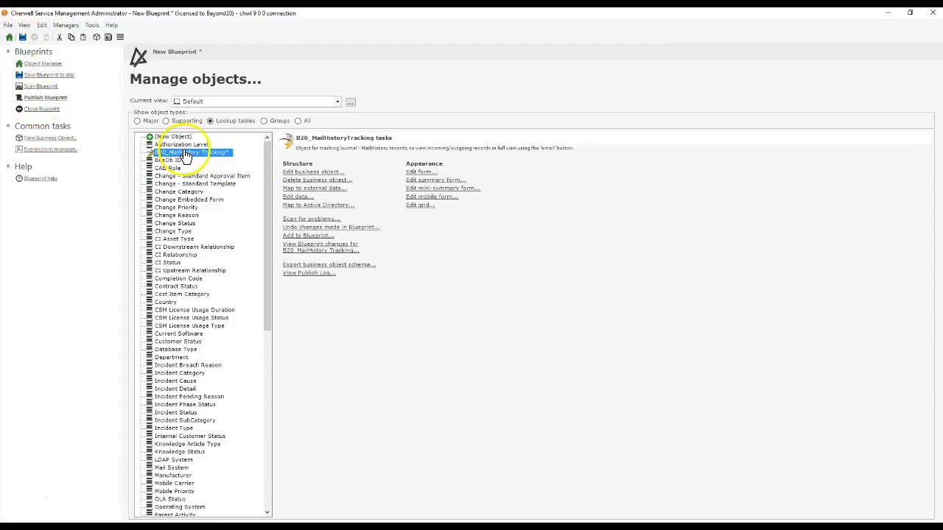
{"action": "left_click", "coordinate": [410, 221]}
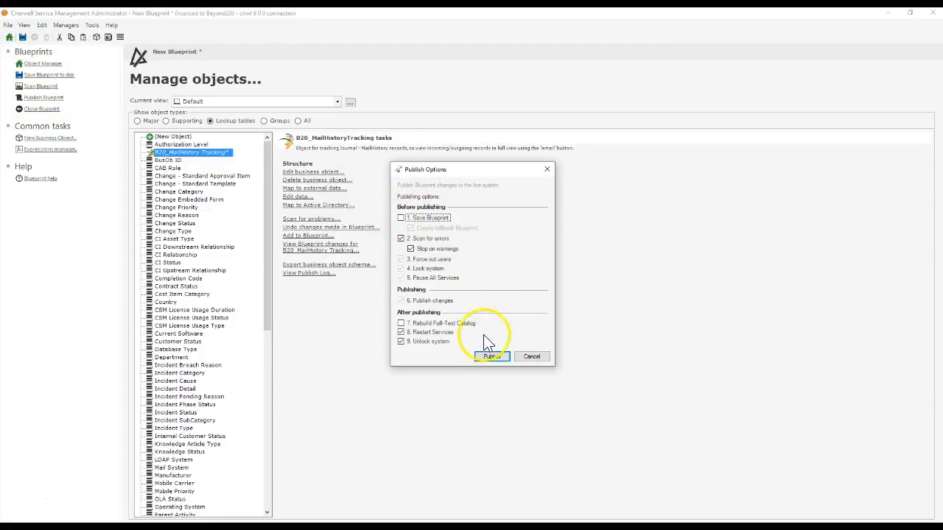
{"action": "left_click", "coordinate": [491, 357]}
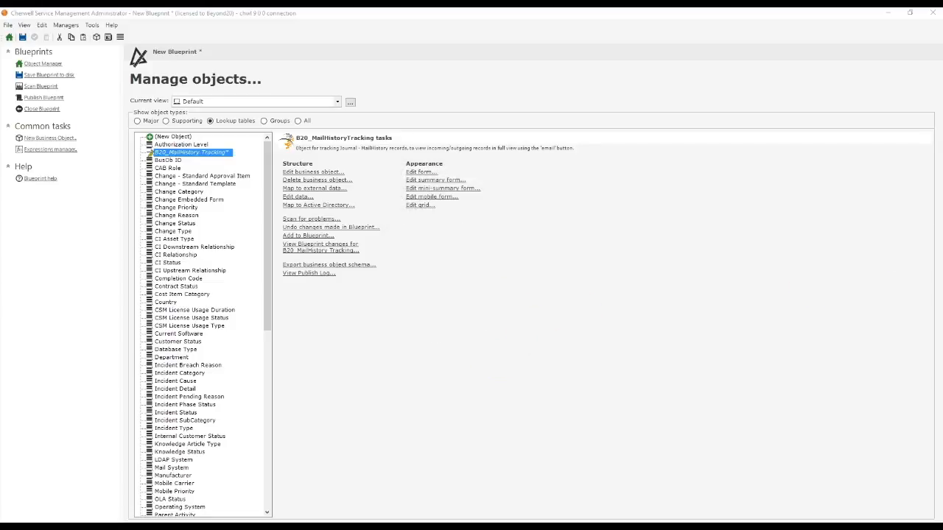
{"action": "left_click_drag", "start_coordinate": [681, 74], "coordinate": [152, 73]}
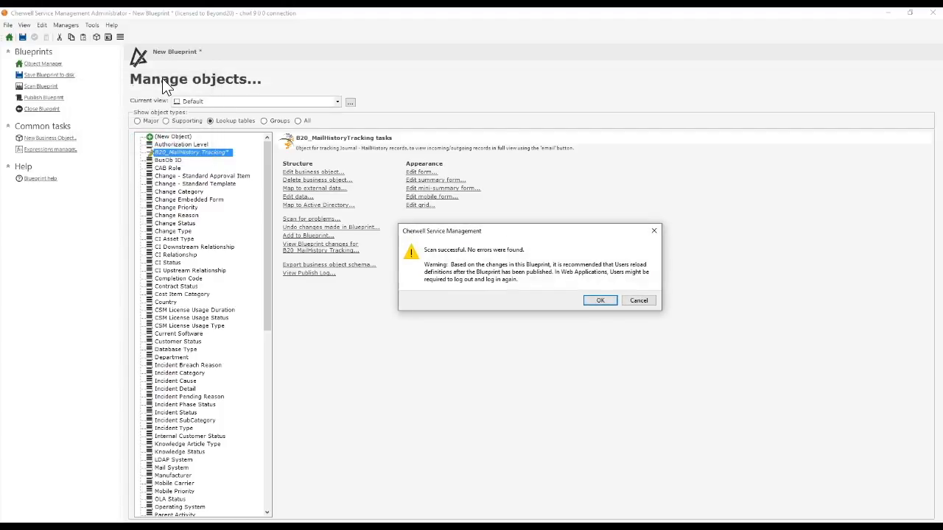
{"action": "left_click", "coordinate": [598, 301]}
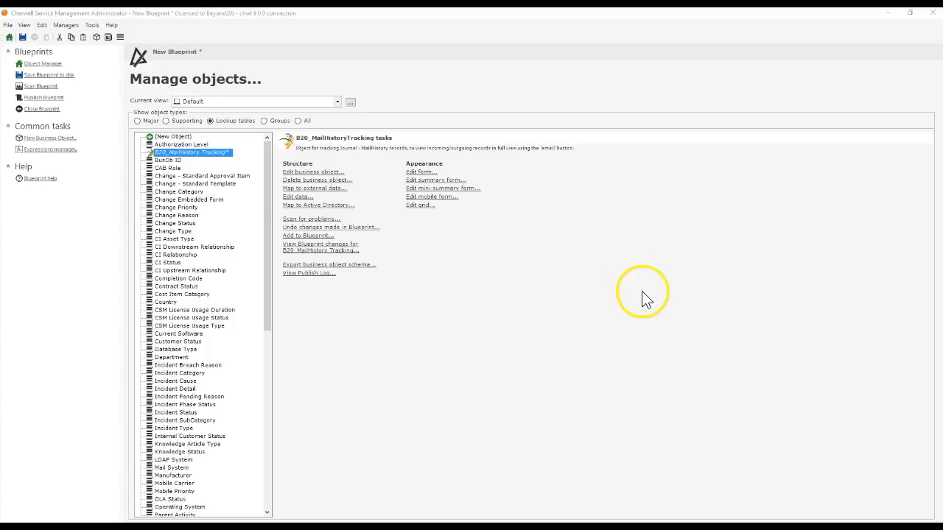
{"action": "left_click", "coordinate": [574, 282]}
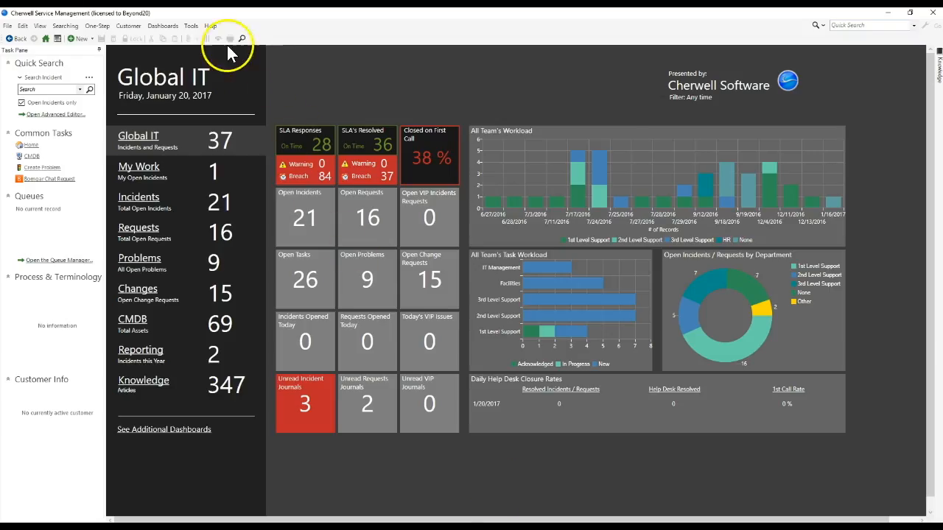
Step: In the Cherwell Service Management client, open Table Management for the B20_MailHistory Tracking table
{"action": "left_click", "coordinate": [212, 28]}
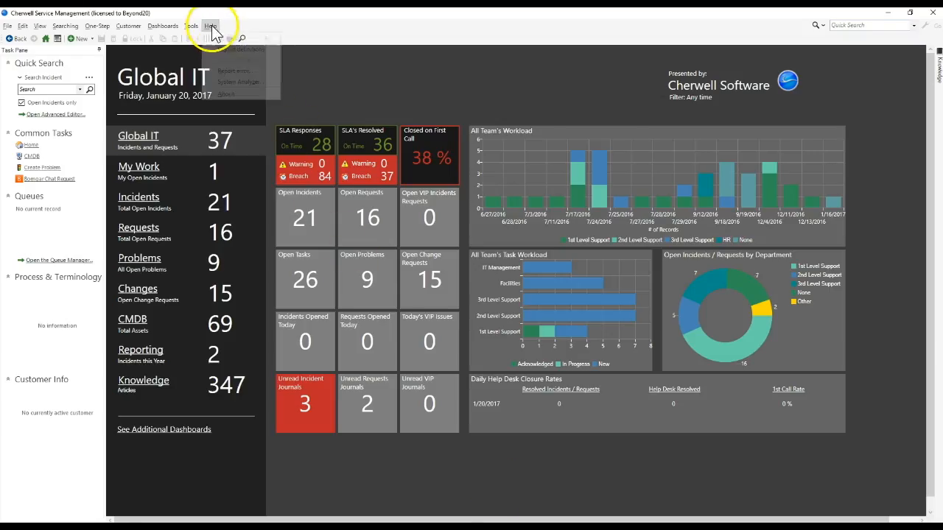
{"action": "left_click", "coordinate": [224, 50]}
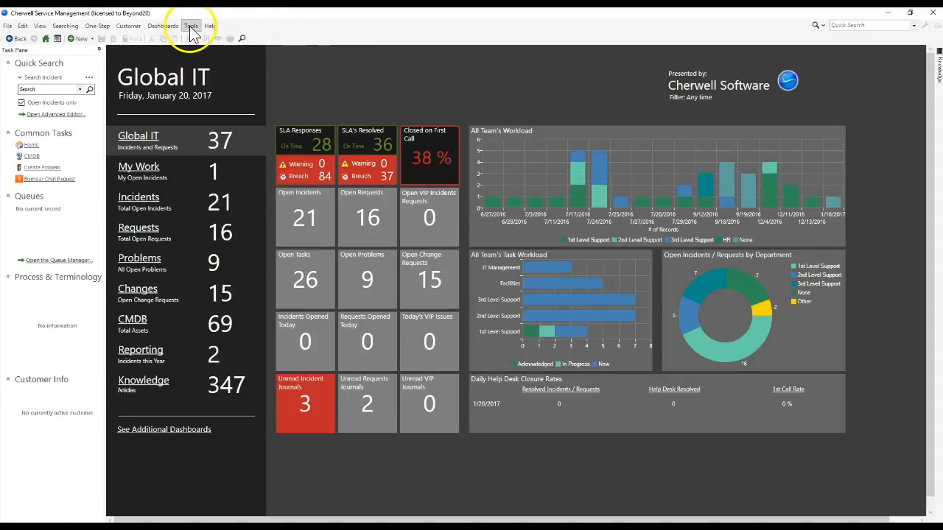
{"action": "left_click", "coordinate": [190, 29]}
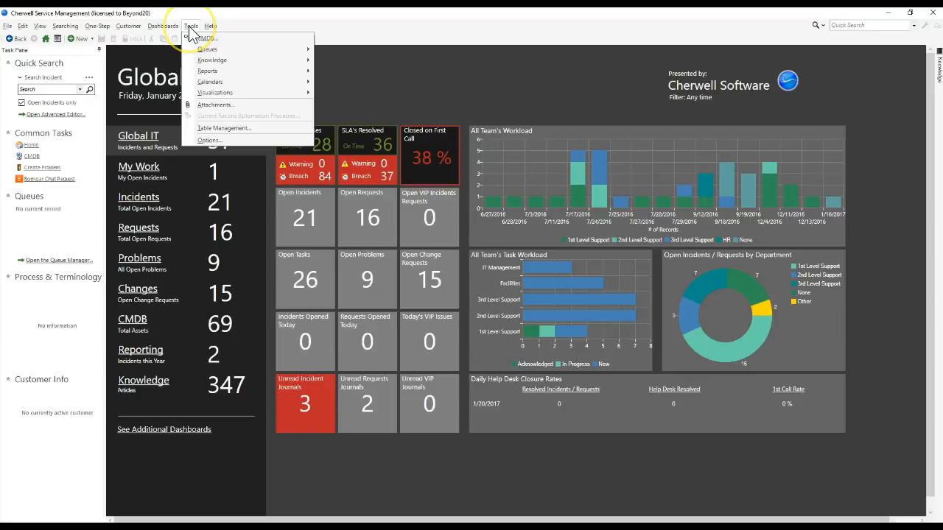
{"action": "left_click", "coordinate": [224, 129]}
{"action": "left_click", "coordinate": [180, 70]}
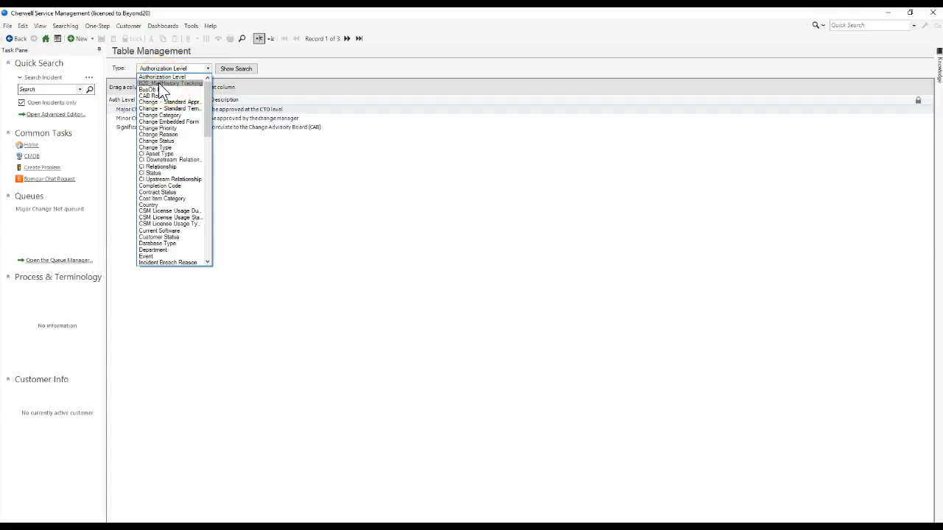
{"action": "left_click", "coordinate": [159, 83]}
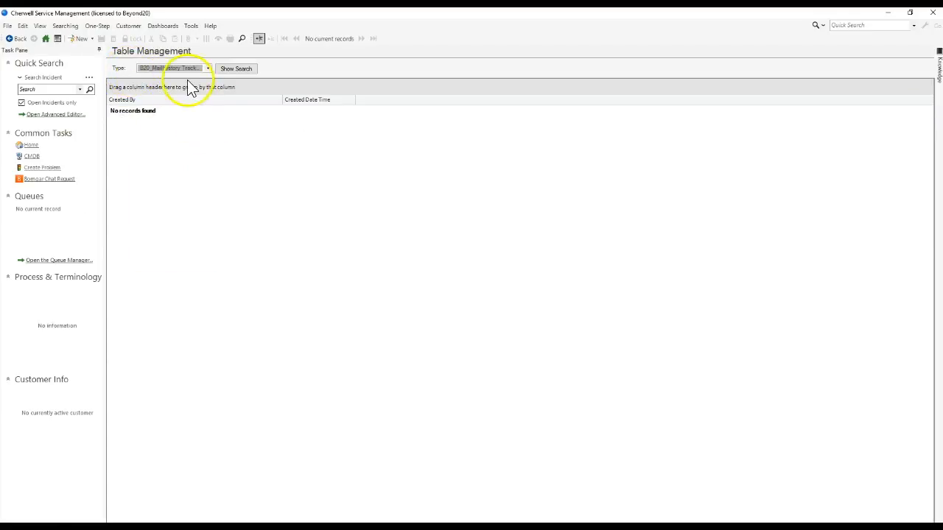
Step: Create a new record in the B20_MailHistory Tracking table and reload it
{"action": "left_click", "coordinate": [68, 38]}
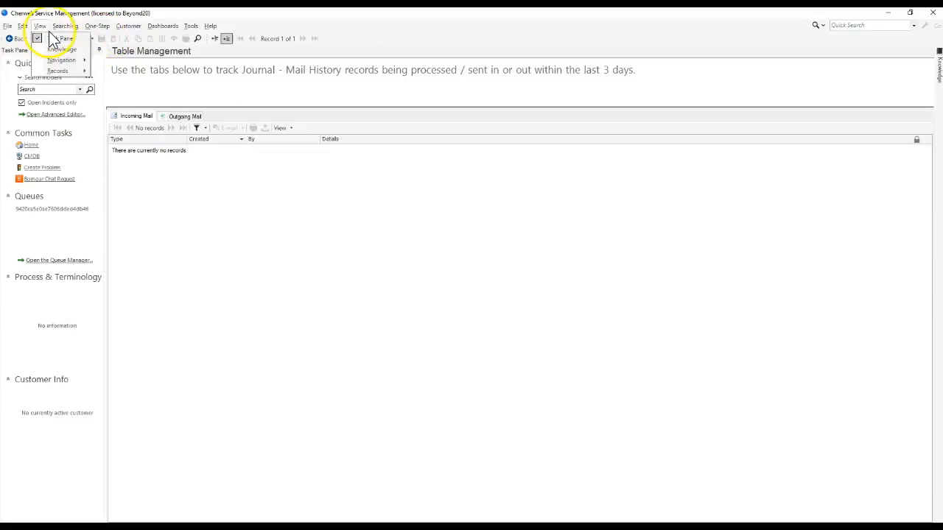
{"action": "left_click", "coordinate": [23, 26]}
{"action": "left_click", "coordinate": [53, 107]}
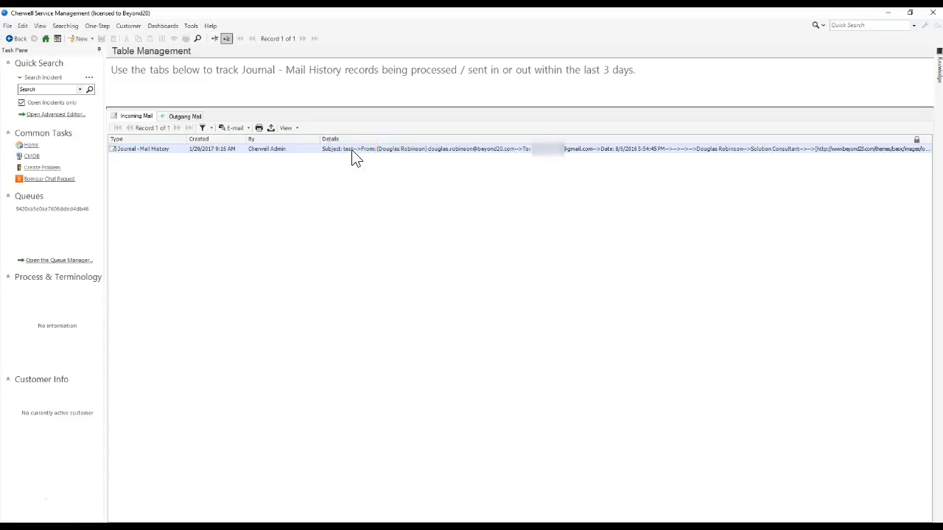
Step: Open the incoming Journal - Mail History entry and scroll through its details
{"action": "double_click", "coordinate": [352, 150]}
{"action": "left_click", "coordinate": [282, 199]}
{"action": "scroll", "coordinate": [282, 198], "scroll_direction": "down", "scroll_amount": 3}
{"action": "scroll", "coordinate": [283, 197], "scroll_direction": "up", "scroll_amount": 4}
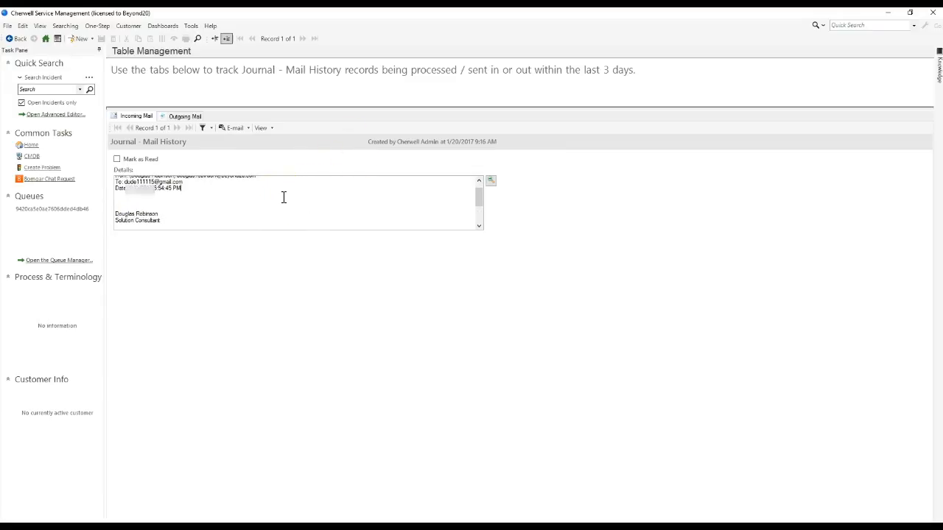
Step: Switch the Incoming Mail tab to a grid list and open the mail history entry's original e-mail message
{"action": "left_click", "coordinate": [261, 130]}
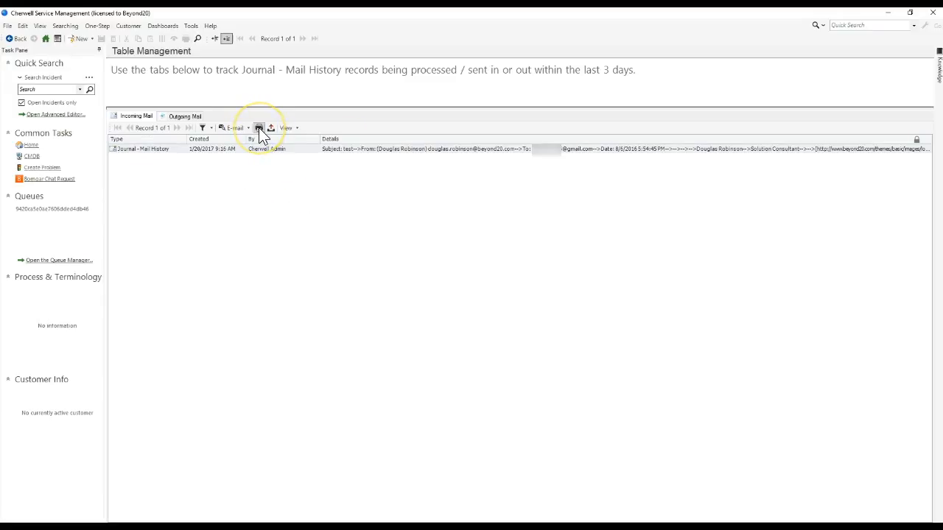
{"action": "left_click", "coordinate": [254, 151]}
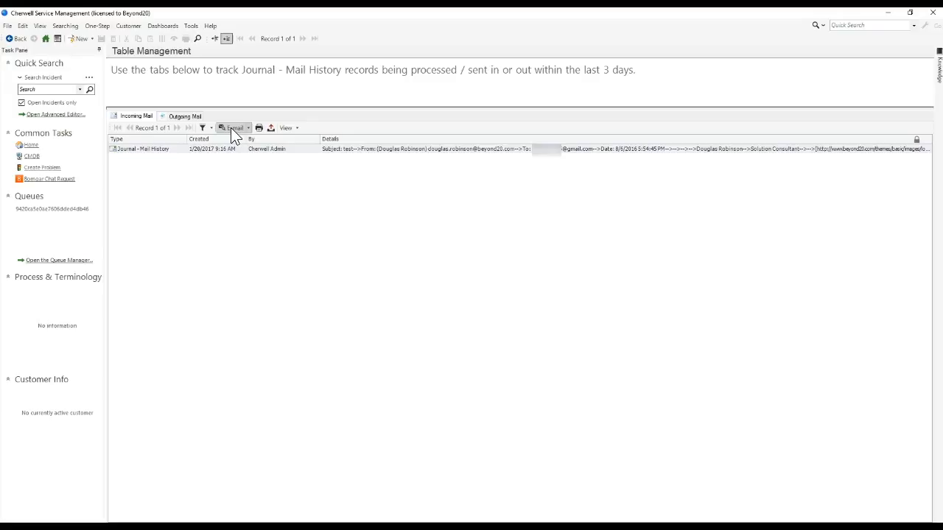
{"action": "left_click", "coordinate": [243, 148]}
{"action": "left_click", "coordinate": [233, 127]}
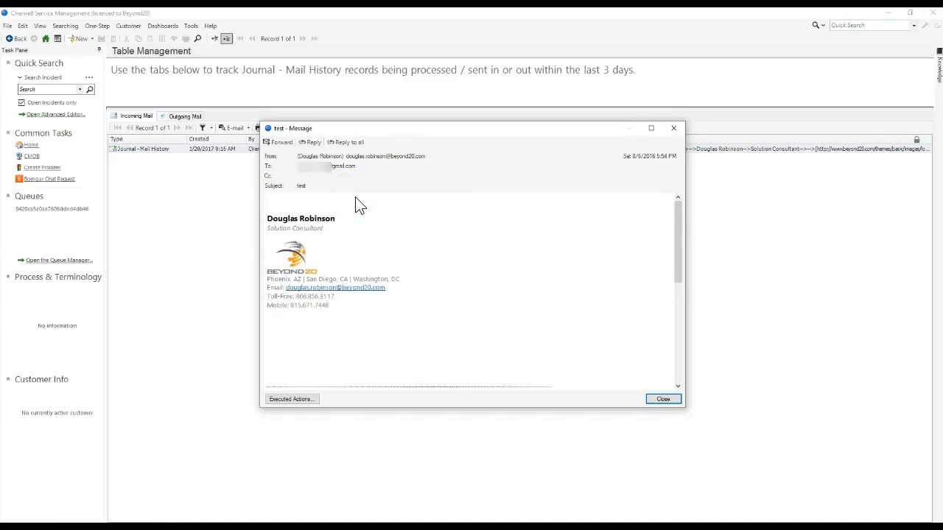
Step: Inspect the message's executed actions, including the details of the failed Save action
{"action": "left_click_drag", "start_coordinate": [331, 124], "coordinate": [271, 175]}
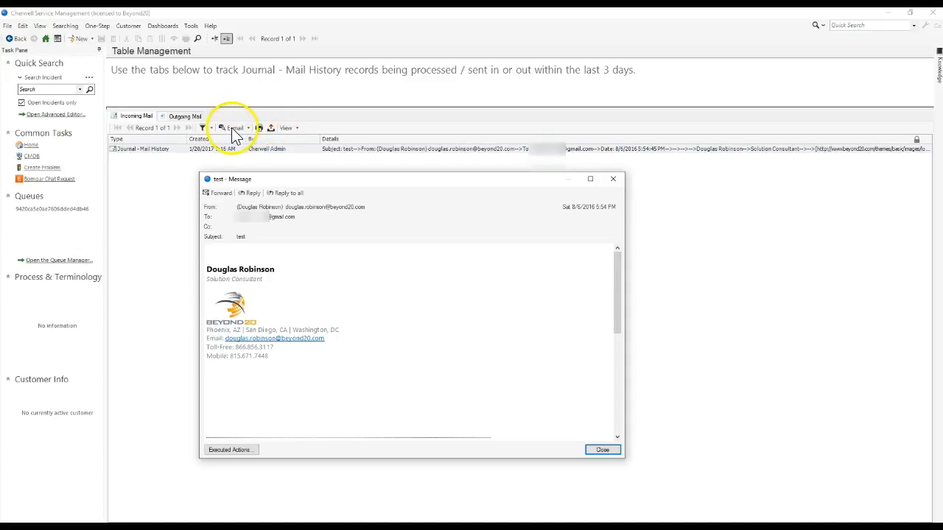
{"action": "left_click_drag", "start_coordinate": [272, 184], "coordinate": [326, 159]}
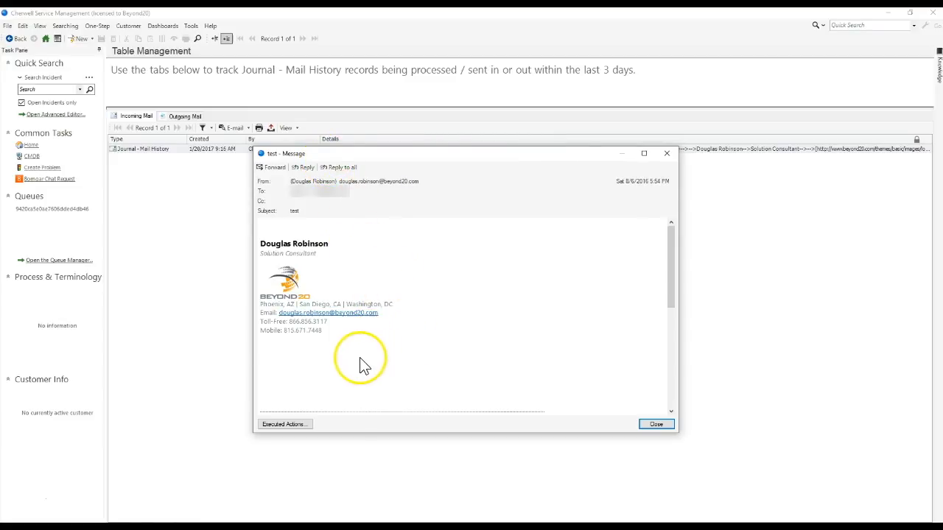
{"action": "left_click", "coordinate": [295, 425]}
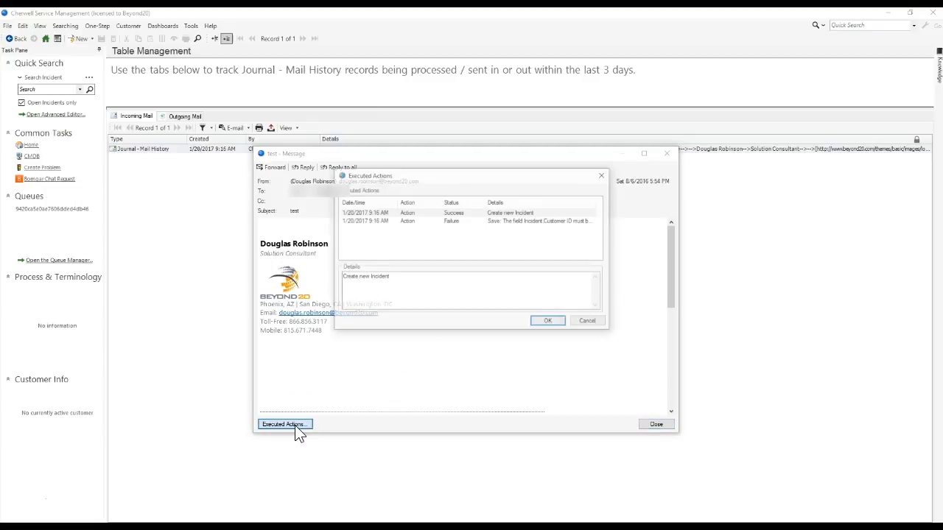
{"action": "left_click", "coordinate": [484, 213]}
{"action": "left_click_drag", "start_coordinate": [474, 175], "coordinate": [461, 78]}
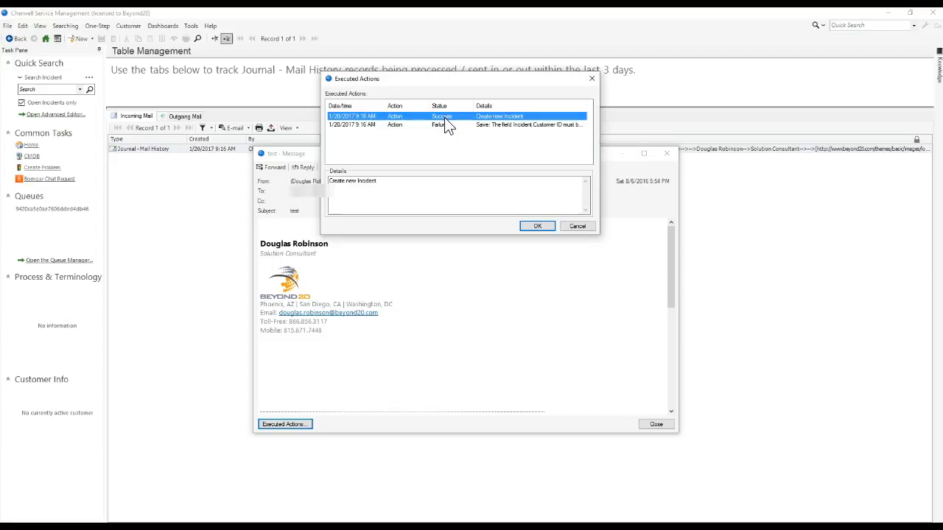
{"action": "left_click", "coordinate": [484, 125]}
{"action": "left_click_drag", "start_coordinate": [530, 181], "coordinate": [329, 181]}
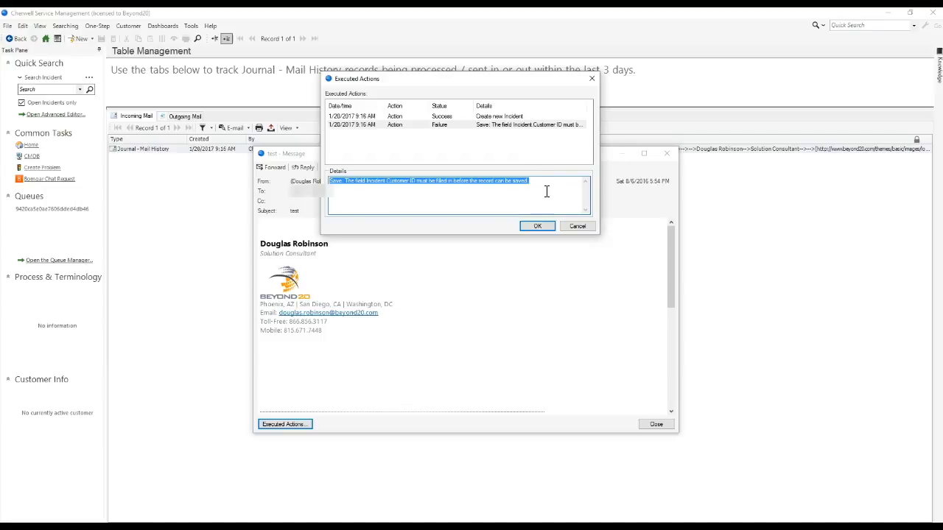
{"action": "left_click_drag", "start_coordinate": [549, 188], "coordinate": [349, 187]}
Step: Switch to Cherwell Service Management Administrator and open the E-mail and Event Monitoring Manager
{"action": "mouse_move", "coordinate": [427, 527]}
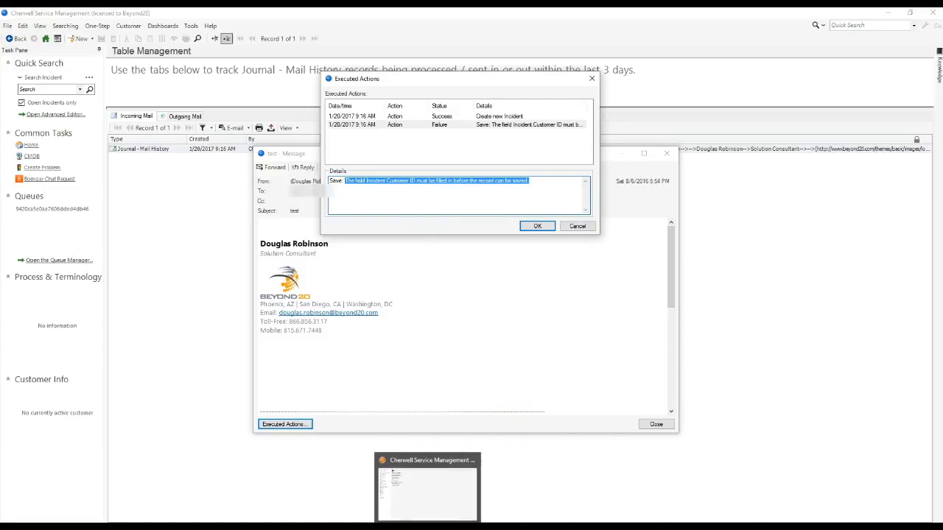
{"action": "left_click", "coordinate": [427, 528]}
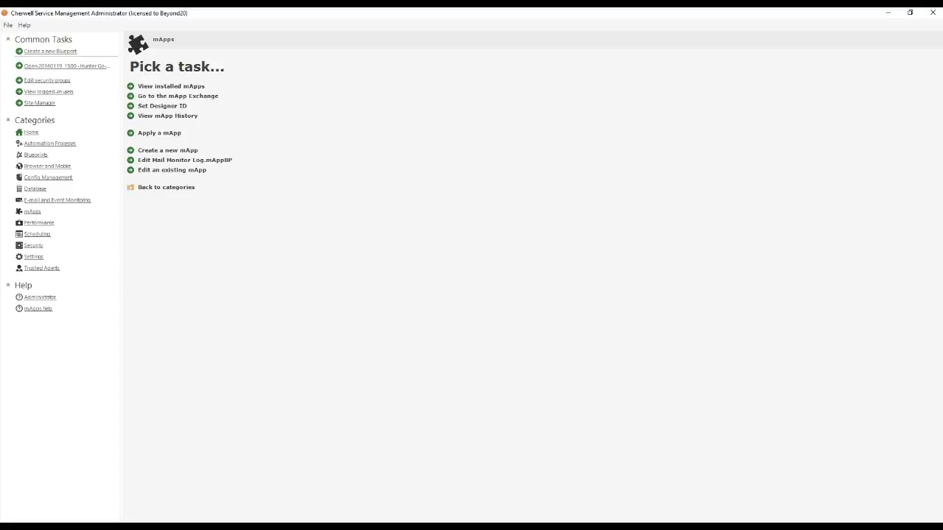
{"action": "left_click", "coordinate": [90, 200]}
{"action": "left_click", "coordinate": [169, 87]}
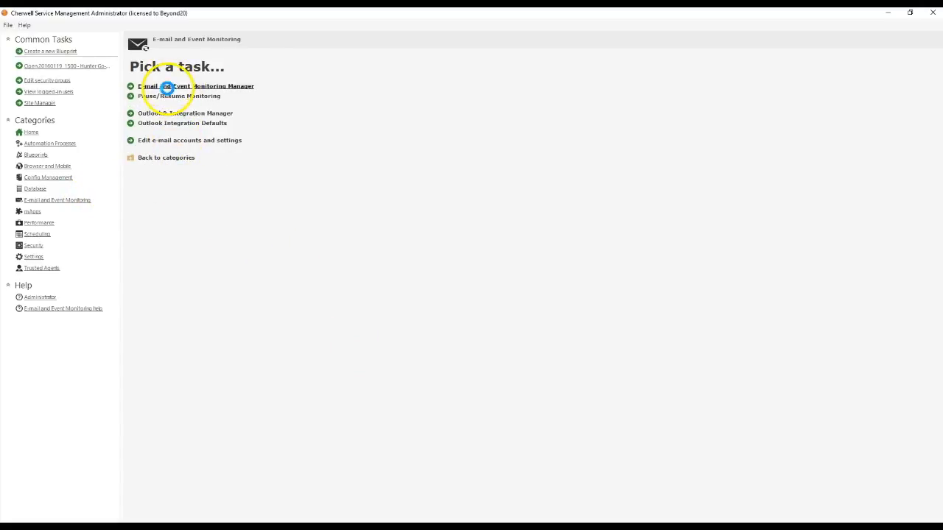
Step: Open the Demo Monitoring e-mail monitor for editing and view its Monitors page
{"action": "right_click", "coordinate": [399, 156]}
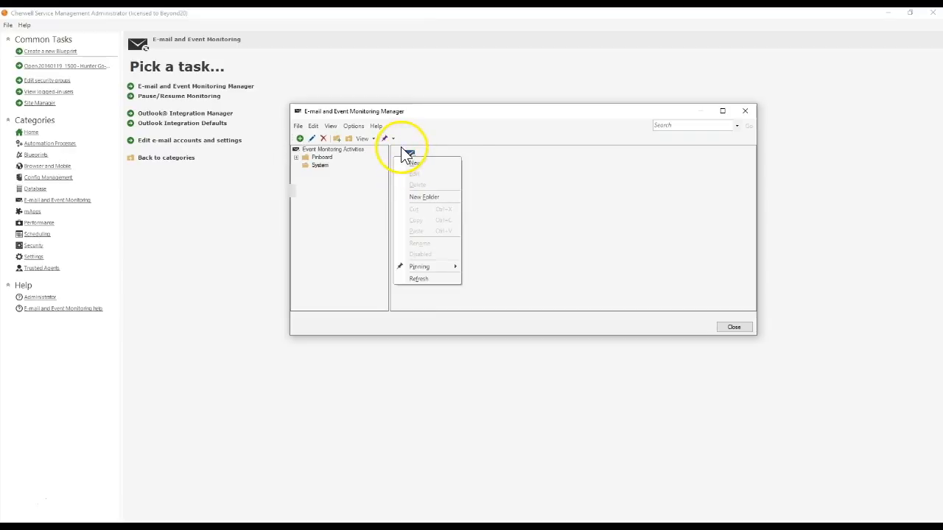
{"action": "right_click", "coordinate": [402, 146]}
{"action": "left_click", "coordinate": [410, 168]}
{"action": "left_click", "coordinate": [430, 222]}
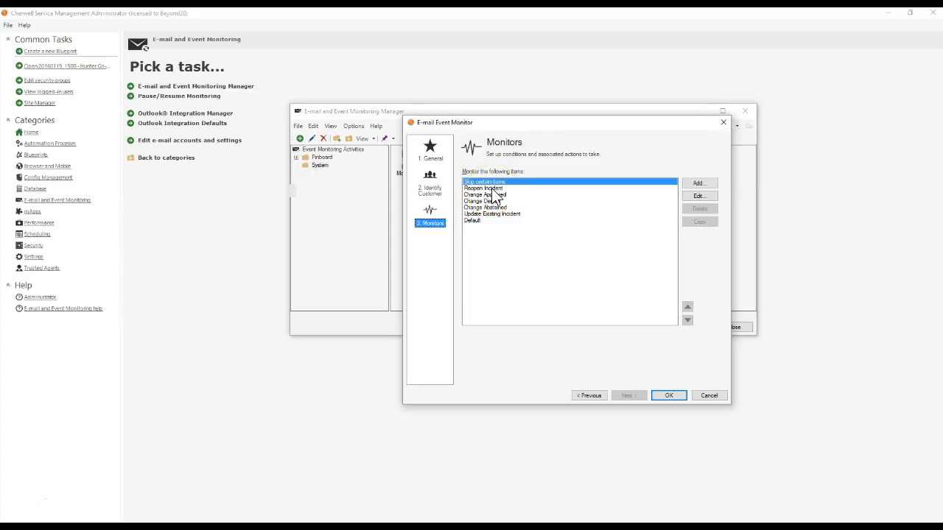
Step: On the Identify Customer page, enable a default customer, select Default Customer, and save the monitor
{"action": "left_click", "coordinate": [430, 190]}
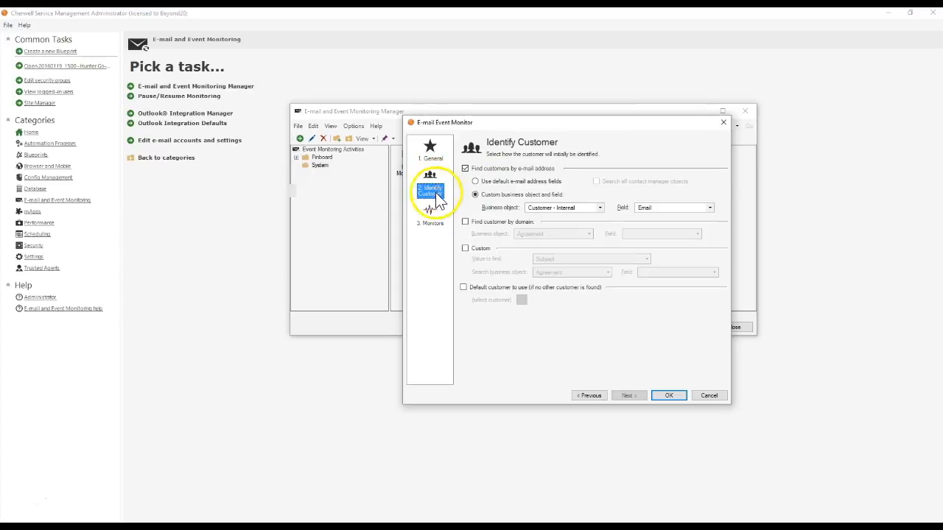
{"action": "left_click", "coordinate": [492, 287]}
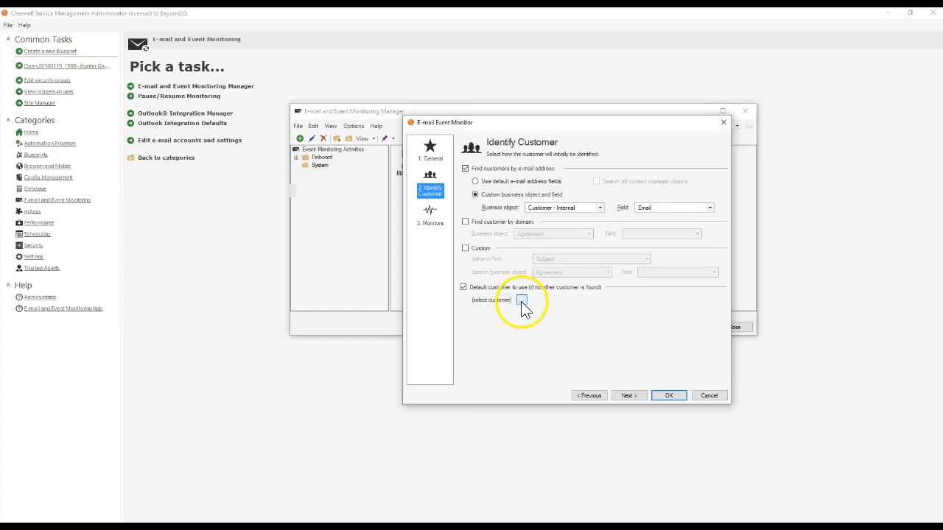
{"action": "left_click", "coordinate": [520, 300]}
{"action": "left_click", "coordinate": [384, 265]}
{"action": "double_click", "coordinate": [383, 265]}
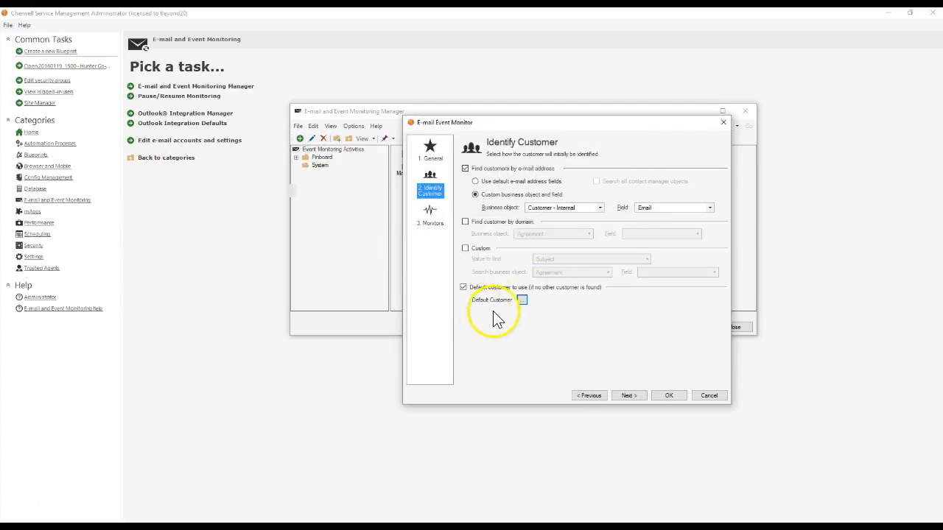
{"action": "left_click", "coordinate": [667, 398]}
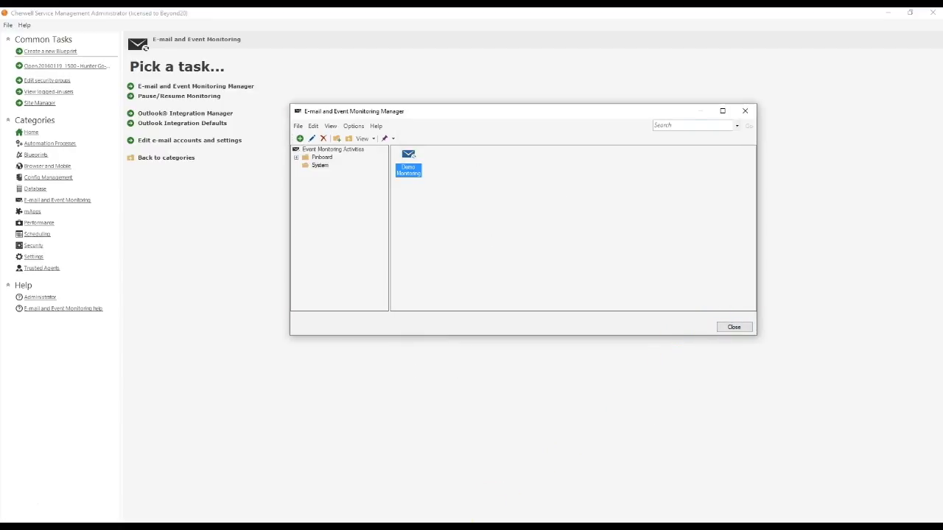
Step: Switch to the Gmail cherwell-emails label and mark the 'test' message as unread
{"action": "left_click", "coordinate": [156, 526]}
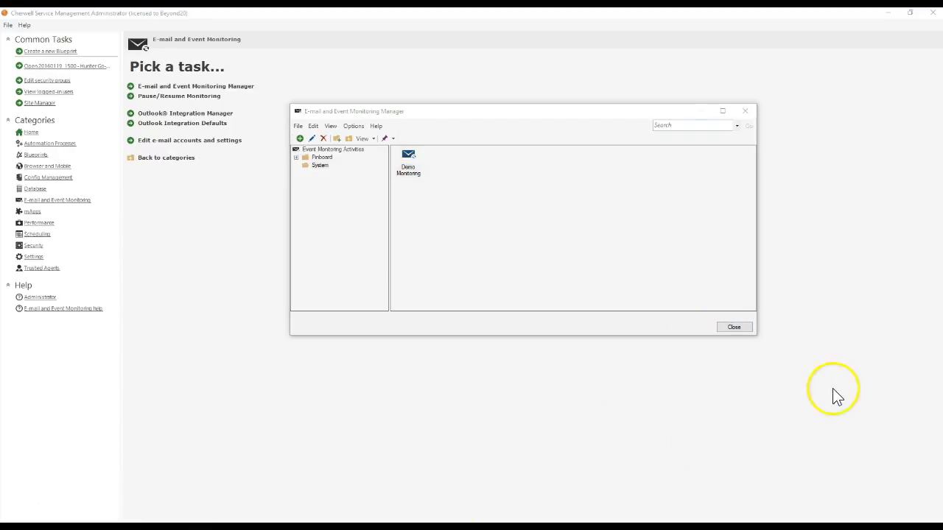
{"action": "left_click_drag", "start_coordinate": [900, 99], "coordinate": [455, 90]}
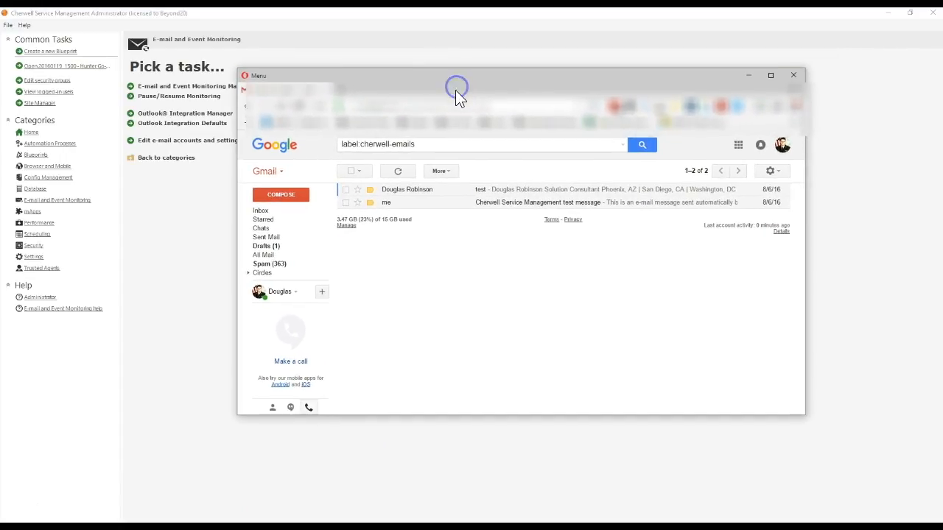
{"action": "left_click", "coordinate": [400, 192]}
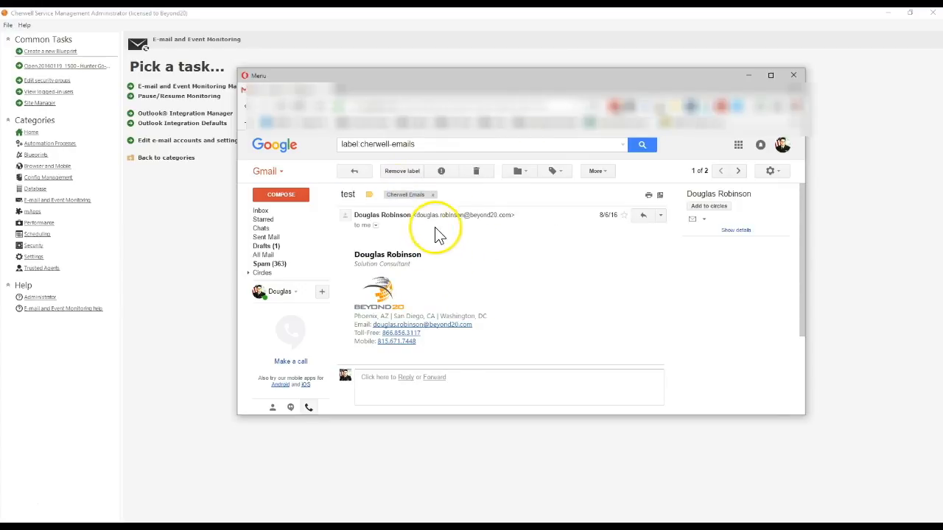
{"action": "left_click", "coordinate": [660, 216]}
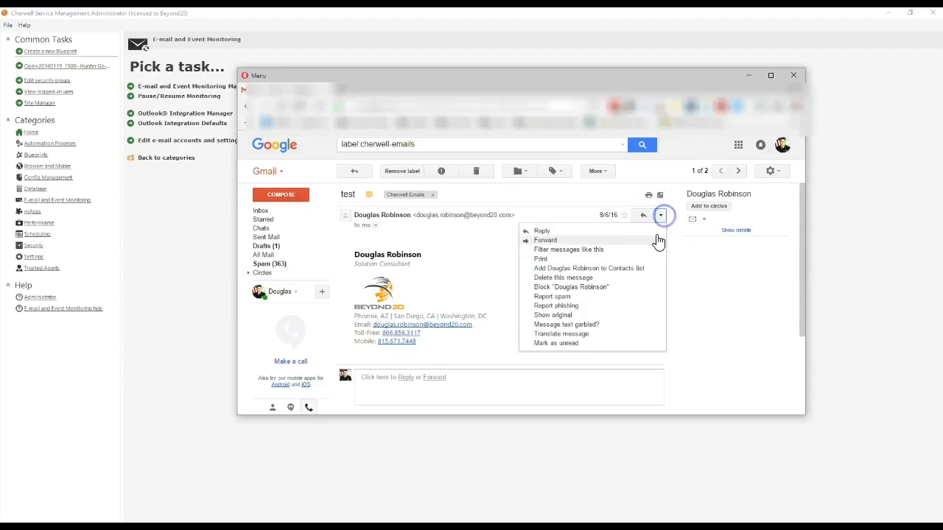
{"action": "left_click", "coordinate": [549, 343]}
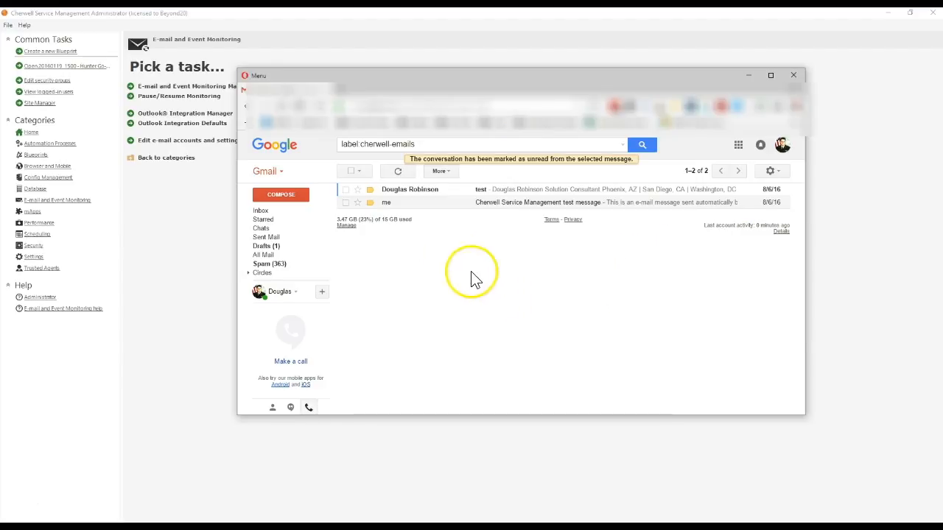
Step: Refresh the Gmail message list a few times and minimize the browser window
{"action": "left_click", "coordinate": [397, 172]}
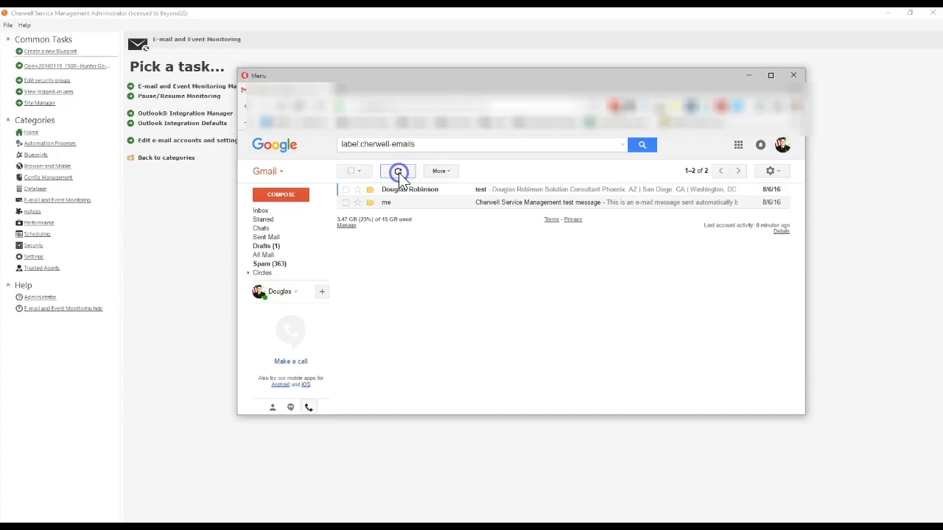
{"action": "left_click", "coordinate": [399, 176]}
{"action": "left_click", "coordinate": [399, 172]}
{"action": "left_click", "coordinate": [748, 75]}
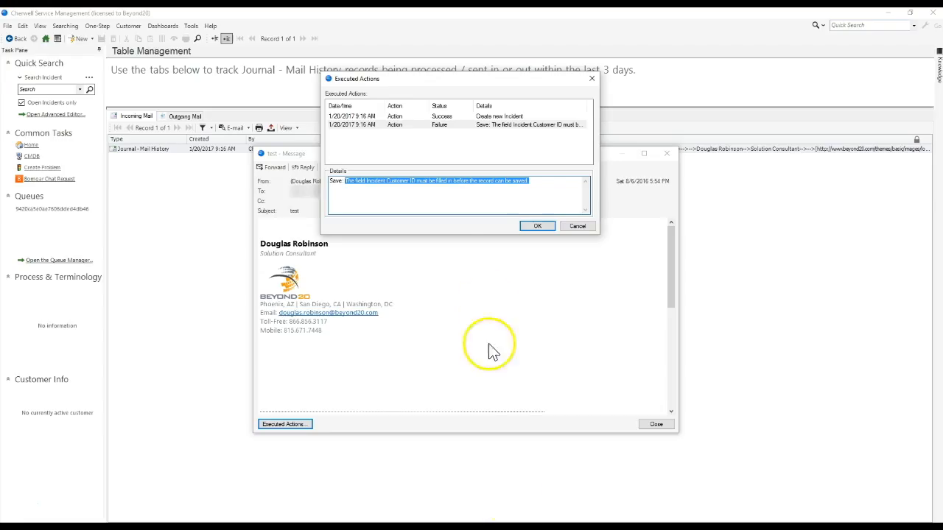
Step: Close the old message and its actions dialog, then open the e-mail of the newest mail history entry
{"action": "left_click", "coordinate": [579, 227]}
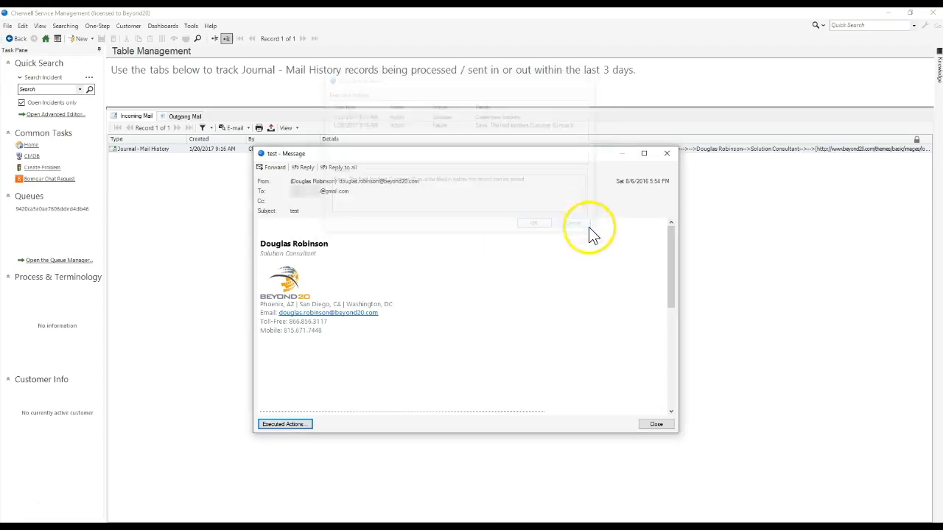
{"action": "left_click", "coordinate": [655, 424]}
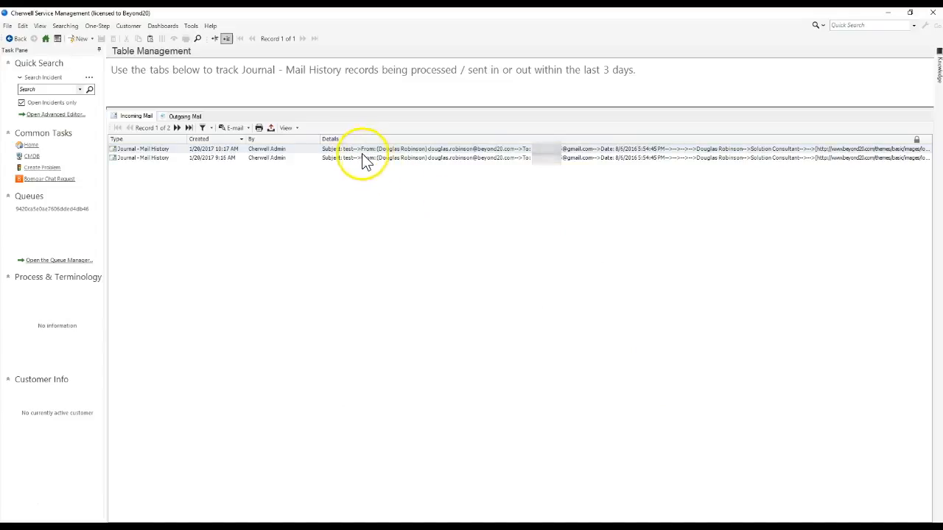
{"action": "left_click", "coordinate": [232, 130]}
Step: Review each executed action of the new message, then close the dialog and the message
{"action": "left_click", "coordinate": [309, 402]}
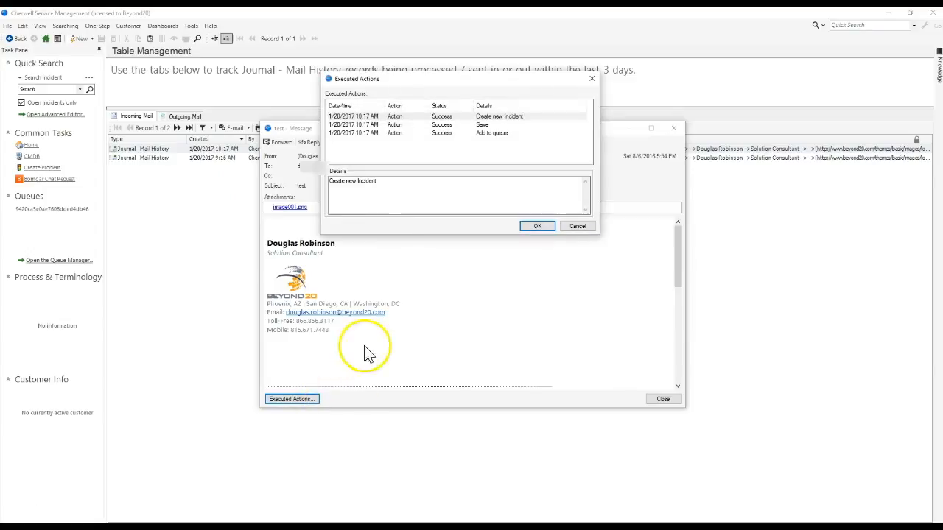
{"action": "left_click", "coordinate": [488, 116]}
{"action": "left_click", "coordinate": [484, 126]}
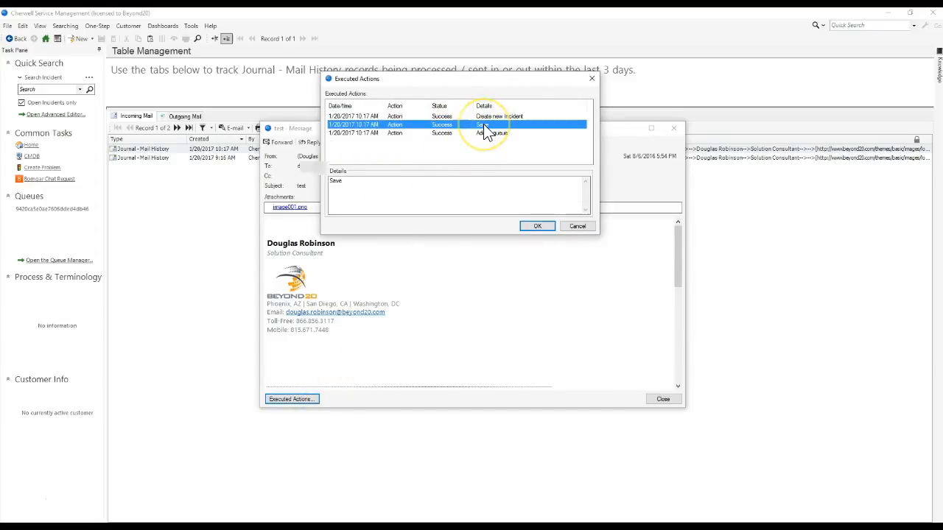
{"action": "left_click", "coordinate": [487, 134]}
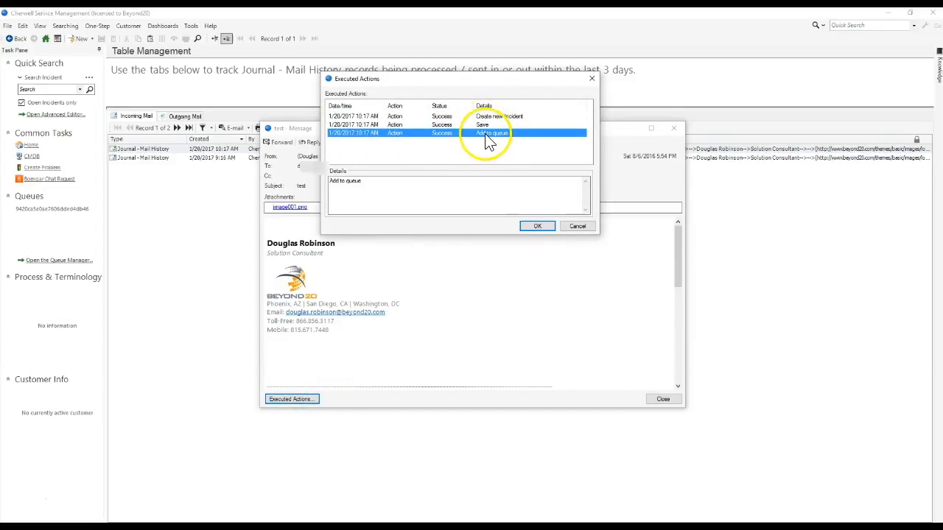
{"action": "left_click", "coordinate": [576, 226]}
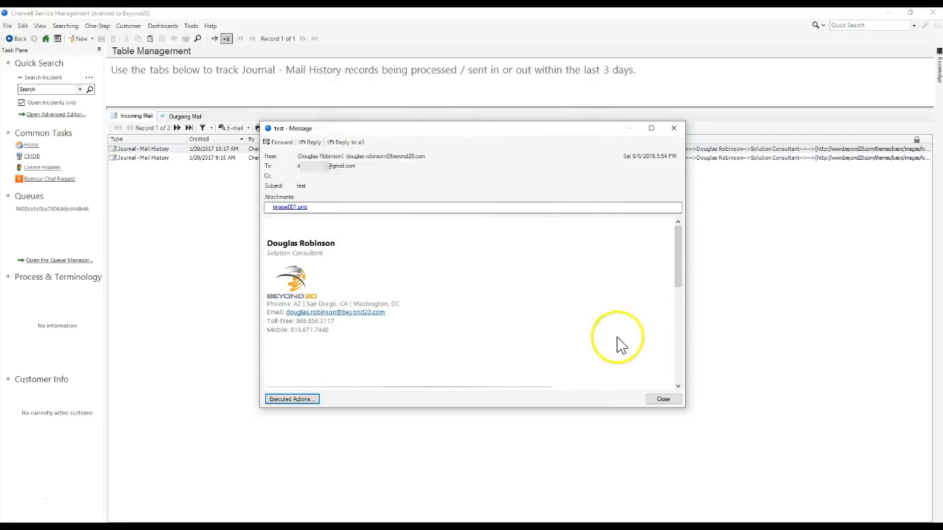
{"action": "left_click", "coordinate": [662, 400]}
Step: From the home dashboard, open the incidents list and open the newest incident created from the e-mail
{"action": "left_click", "coordinate": [45, 39]}
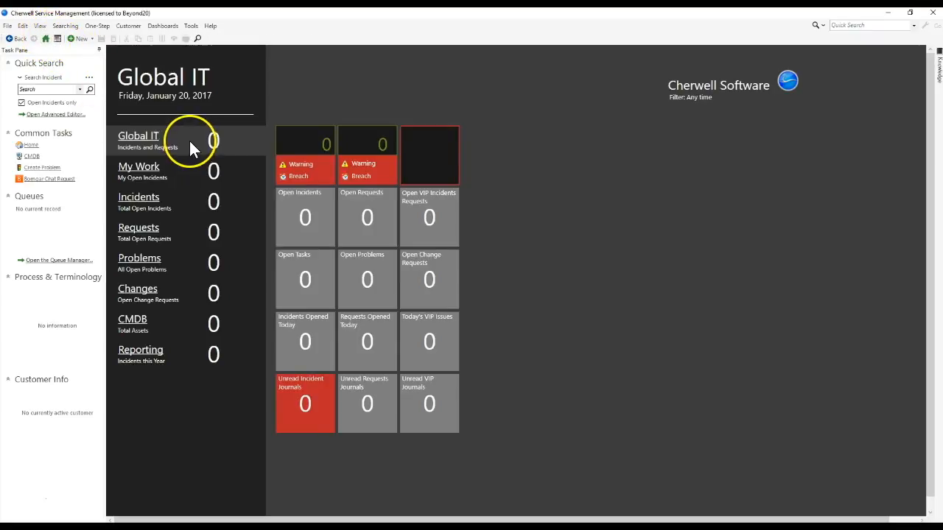
{"action": "left_click", "coordinate": [215, 142]}
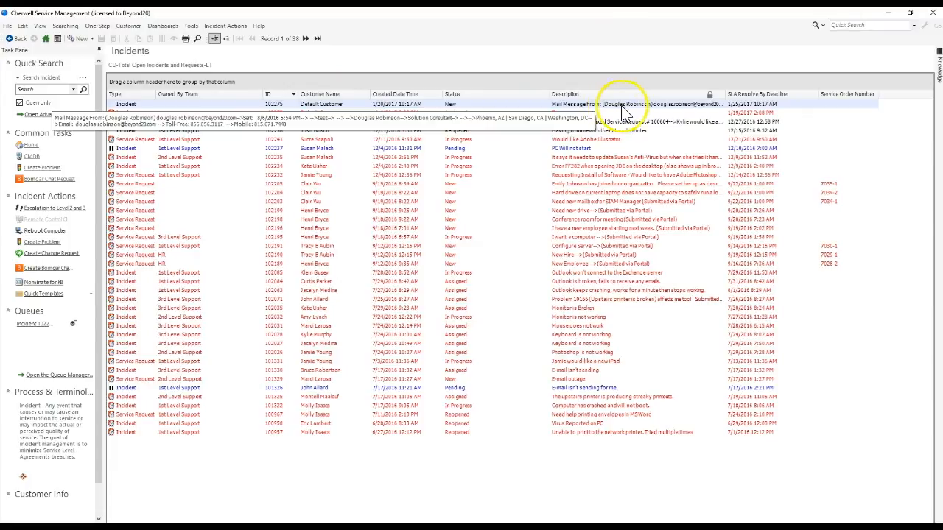
{"action": "double_click", "coordinate": [392, 106]}
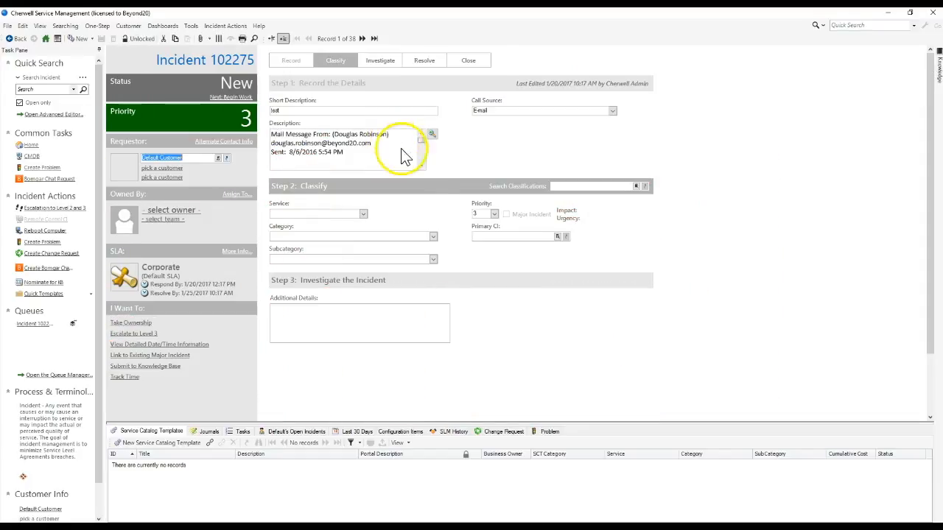
{"action": "mouse_move", "coordinate": [422, 139]}
{"action": "left_mouse_down"}
{"action": "mouse_move", "coordinate": [420, 160]}
{"action": "mouse_move", "coordinate": [422, 137]}
{"action": "left_mouse_up"}
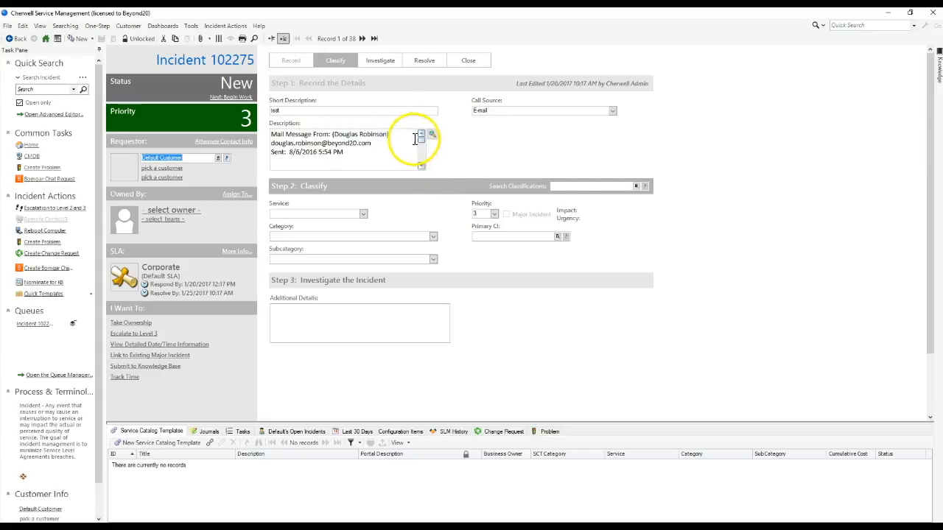